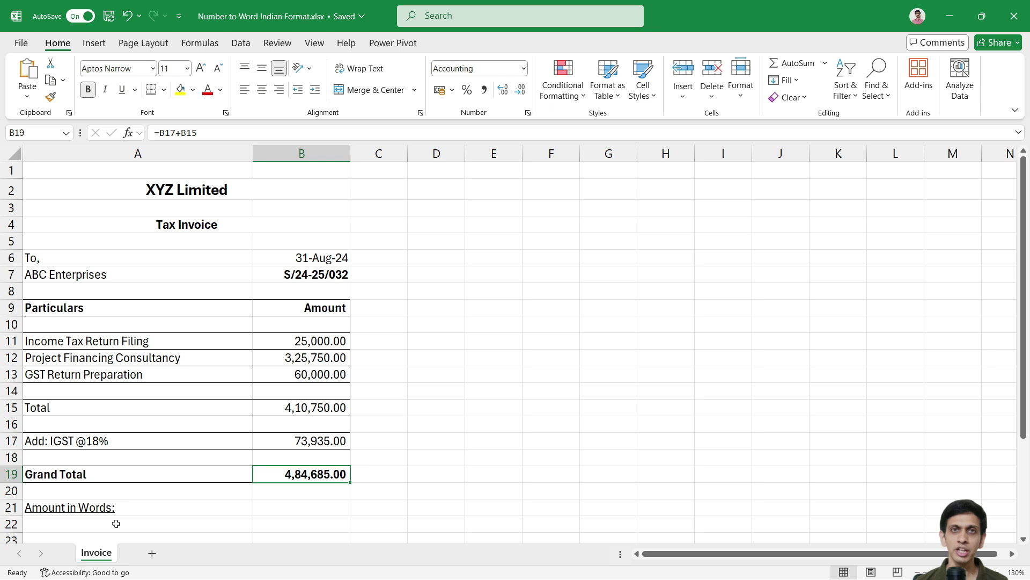
{"action": "scroll", "coordinate": [145, 491], "scroll_direction": "down", "scroll_amount": 1}
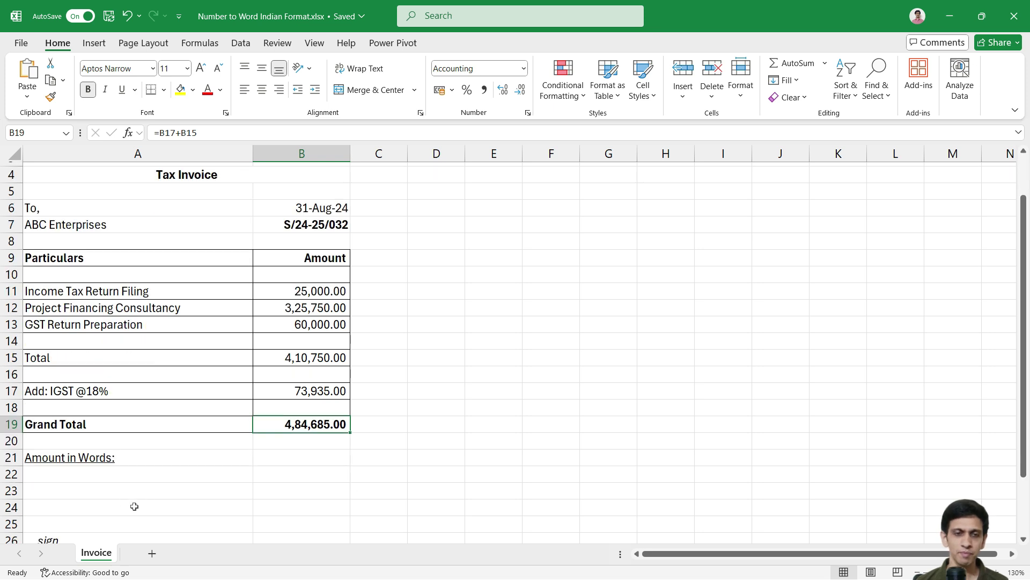
Copy the webservice URL from Excel Kida's 'Using XML Webservice' sample formula for use in A22.
{"action": "left_click", "coordinate": [125, 483]}
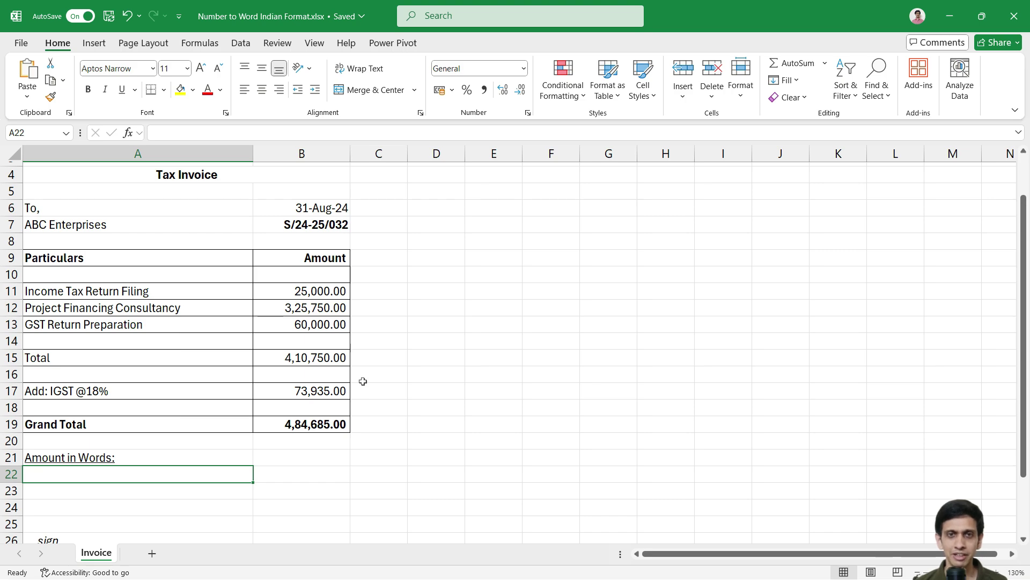
{"action": "key", "text": "alt+Tab"}
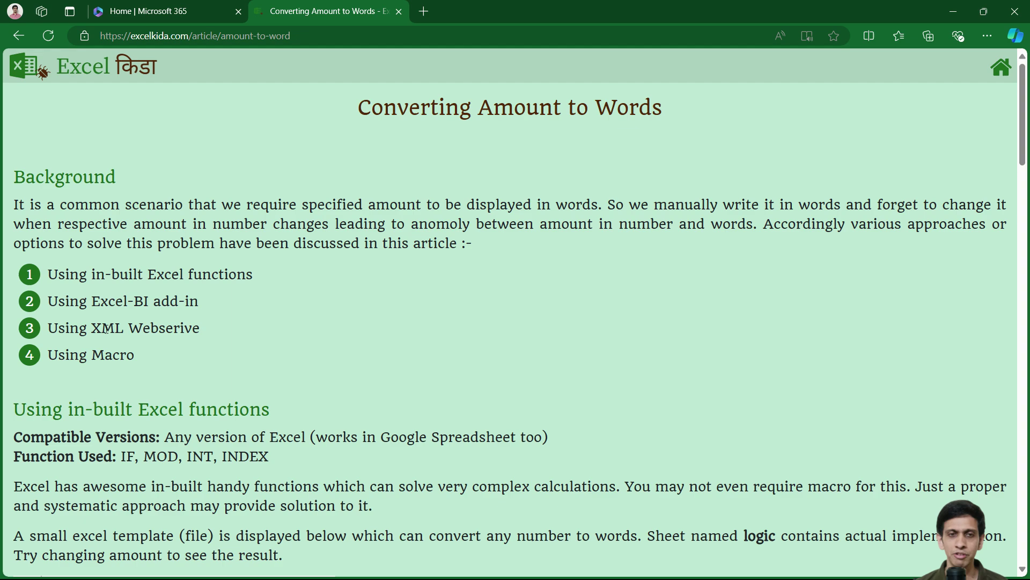
{"action": "scroll", "coordinate": [114, 322], "scroll_direction": "down", "scroll_amount": 2}
{"action": "scroll", "coordinate": [151, 313], "scroll_direction": "down", "scroll_amount": 2}
{"action": "scroll", "coordinate": [161, 242], "scroll_direction": "down", "scroll_amount": 6}
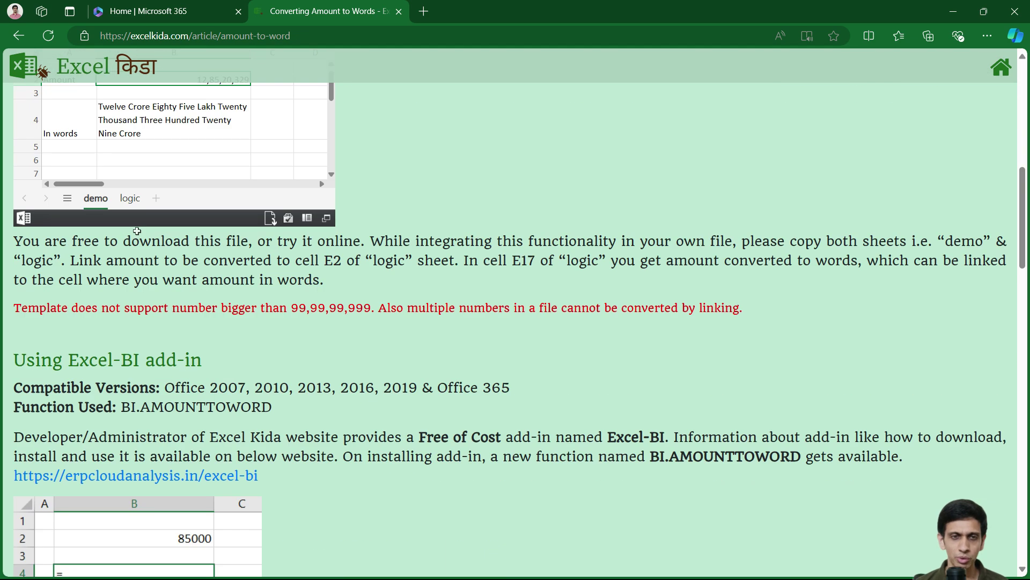
{"action": "scroll", "coordinate": [169, 219], "scroll_direction": "down", "scroll_amount": 5}
{"action": "scroll", "coordinate": [170, 219], "scroll_direction": "down", "scroll_amount": 4}
{"action": "scroll", "coordinate": [196, 214], "scroll_direction": "down", "scroll_amount": 3}
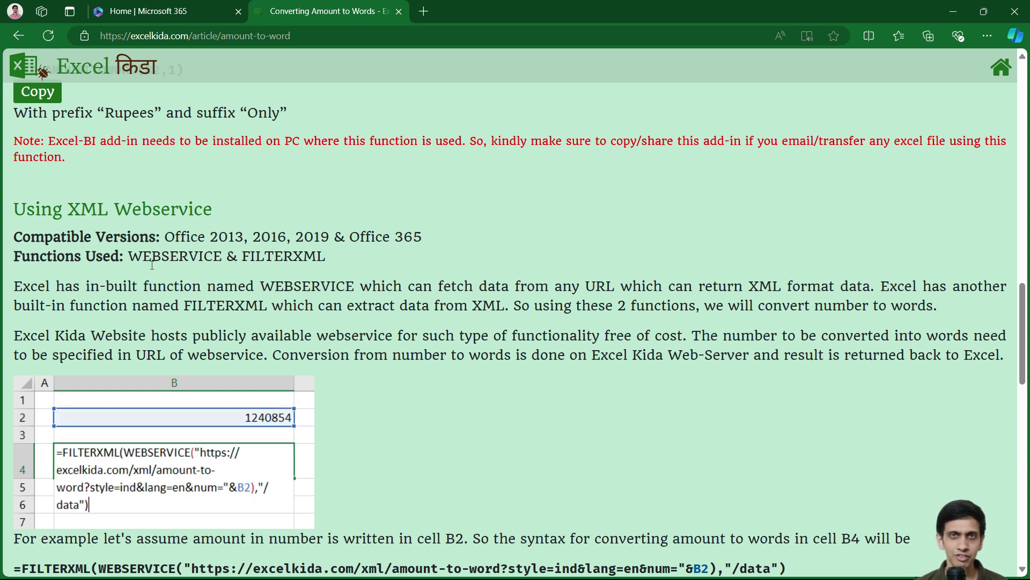
{"action": "scroll", "coordinate": [334, 362], "scroll_direction": "down", "scroll_amount": 1}
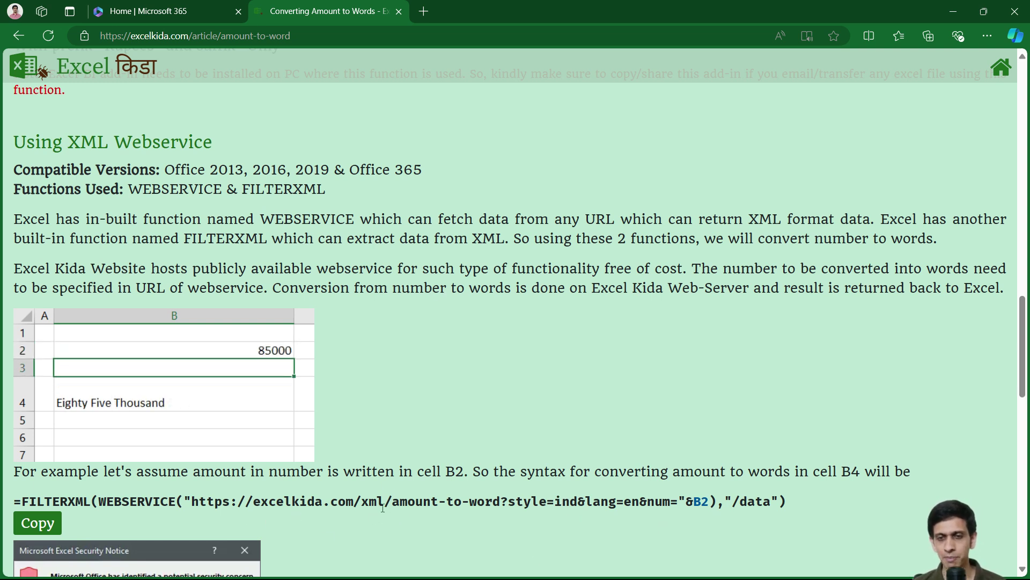
{"action": "double_click", "coordinate": [367, 501]}
{"action": "left_click", "coordinate": [479, 502]}
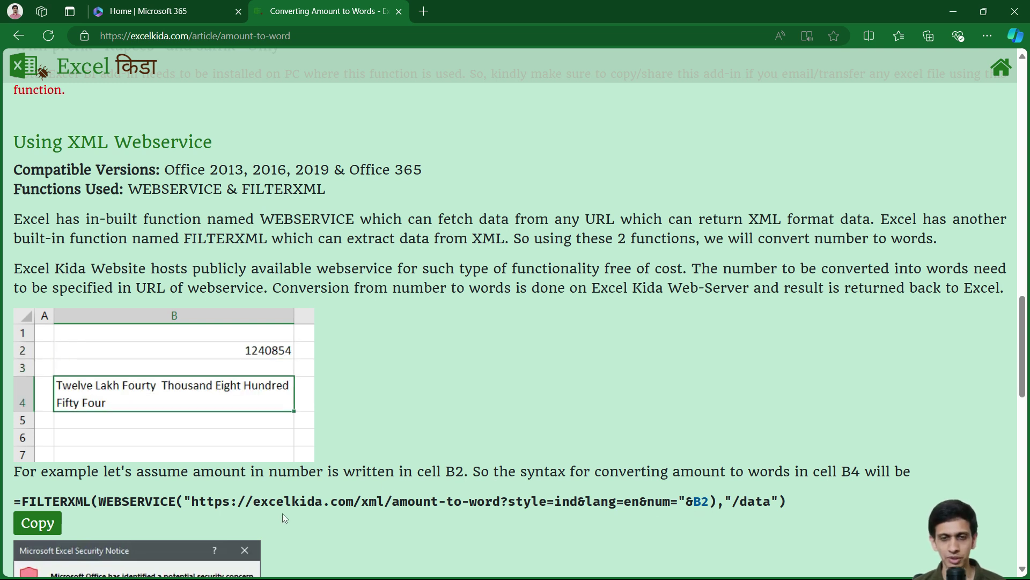
{"action": "left_click_drag", "start_coordinate": [192, 502], "coordinate": [681, 506]}
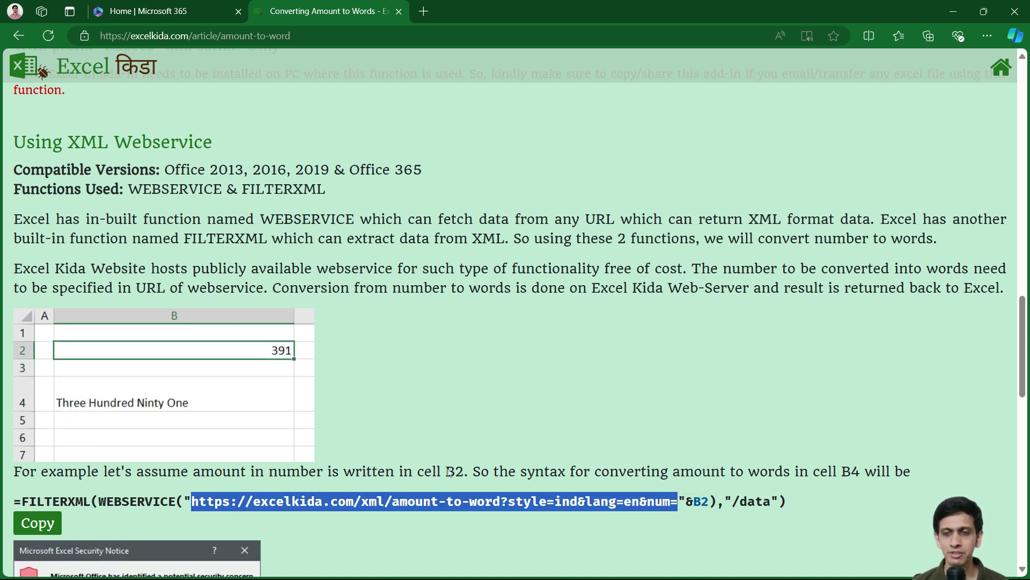
{"action": "key", "text": "ctrl+c"}
{"action": "key", "text": "alt+Tab"}
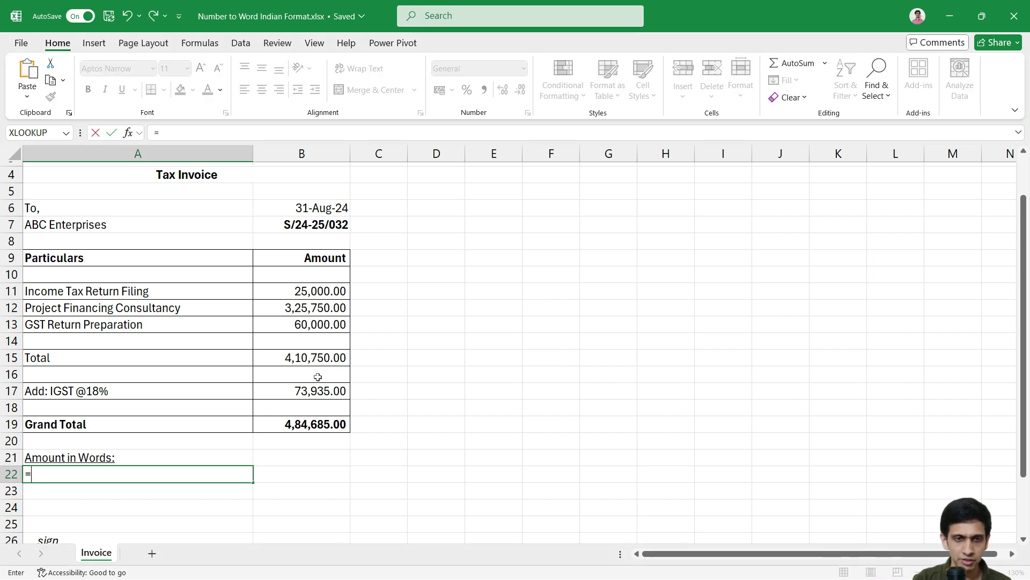
{"action": "type", "text": "=web"}
Start A22's WEBSERVICE formula with the copied Excel Kida URL pasted as plain text.
{"action": "key", "text": "Tab"}
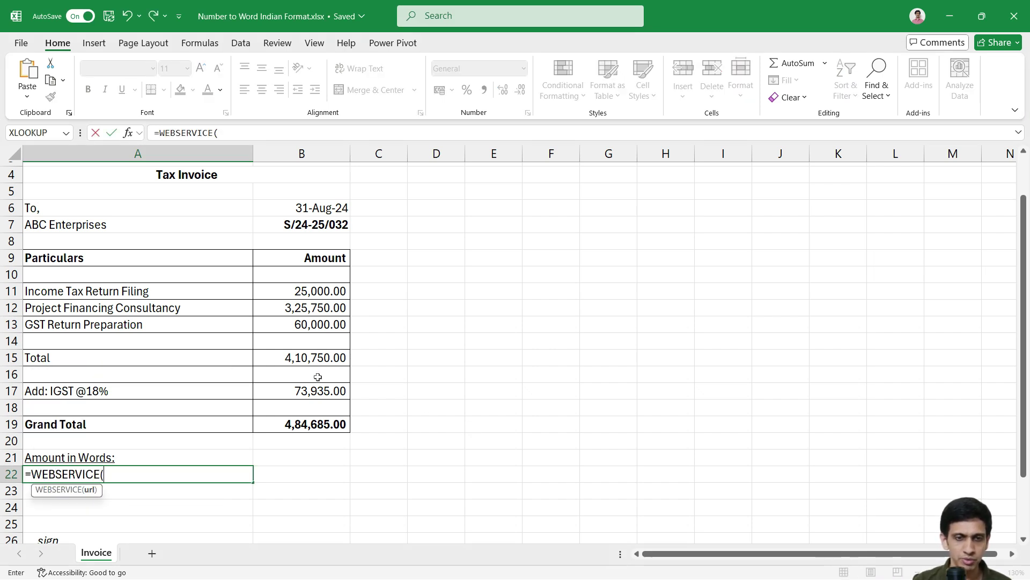
{"action": "type", "text": "\""}
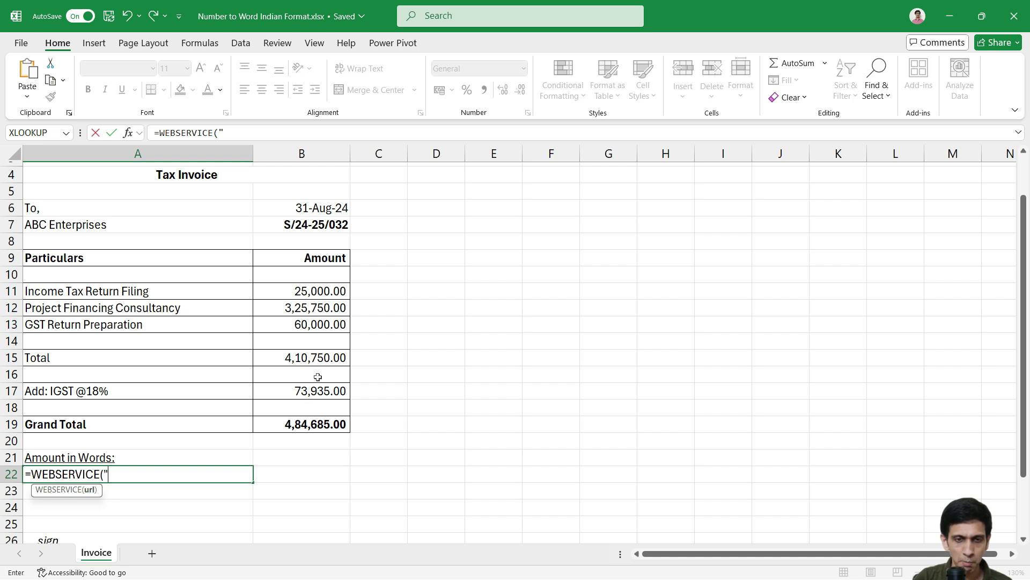
{"action": "key", "text": "ctrl+v"}
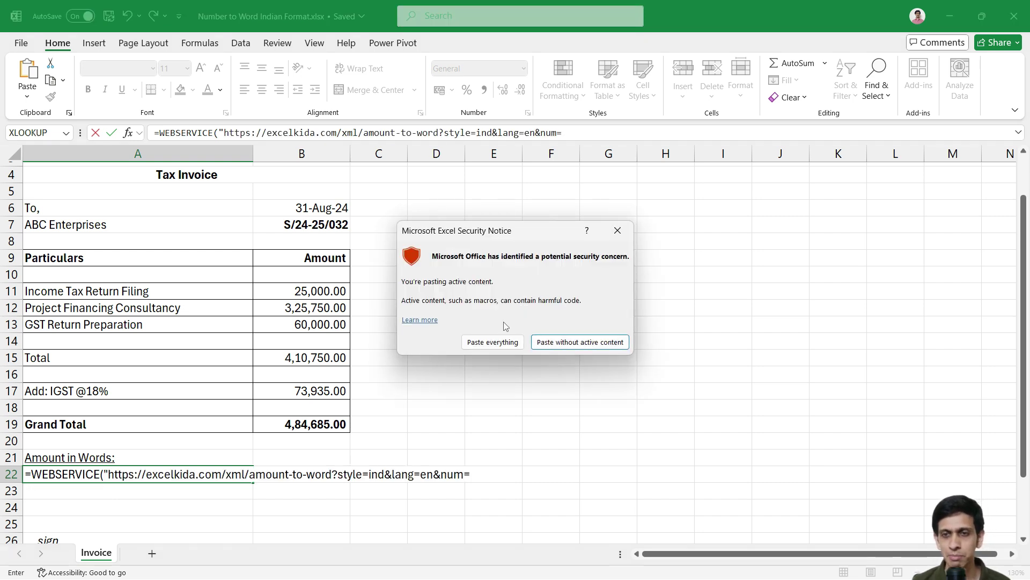
{"action": "left_click", "coordinate": [573, 343]}
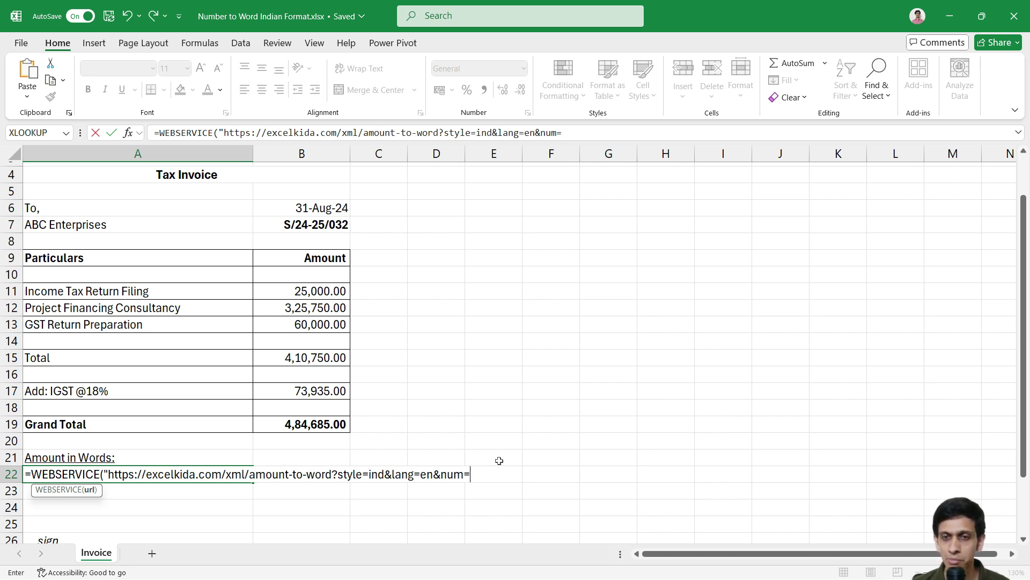
{"action": "type", "text": "12"}
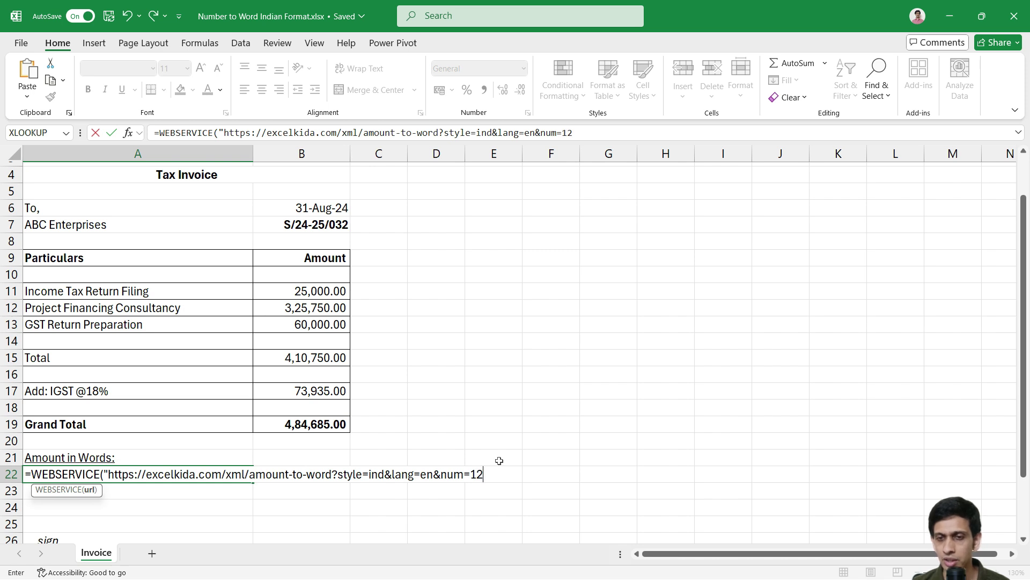
{"action": "type", "text": "820"}
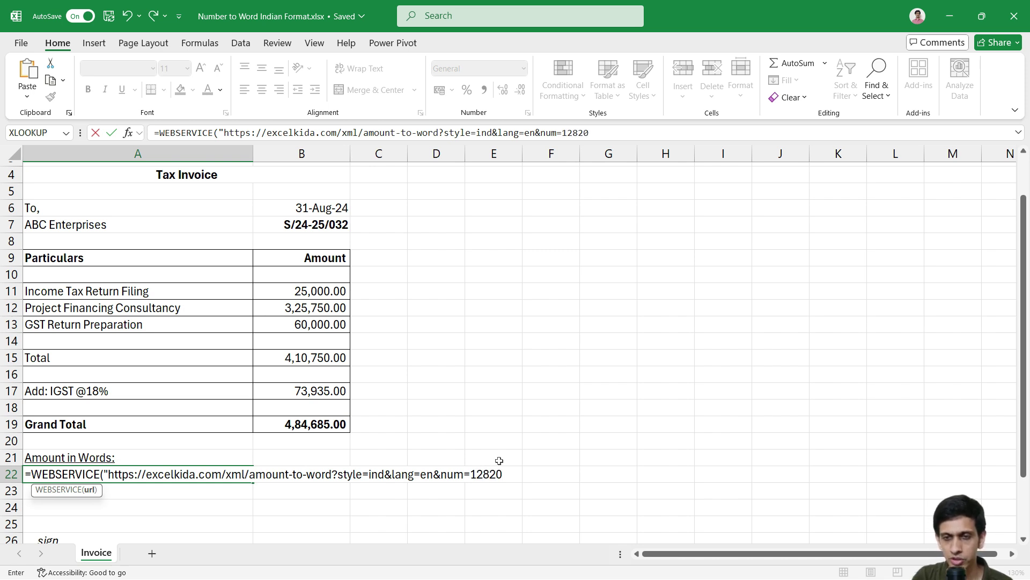
{"action": "type", "text": "\""}
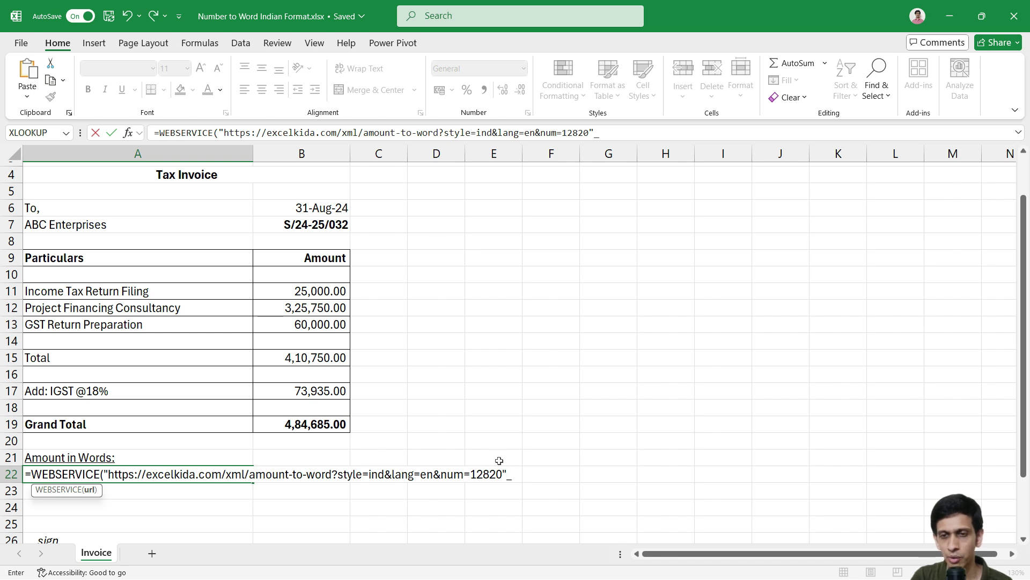
{"action": "type", "text": ")"}
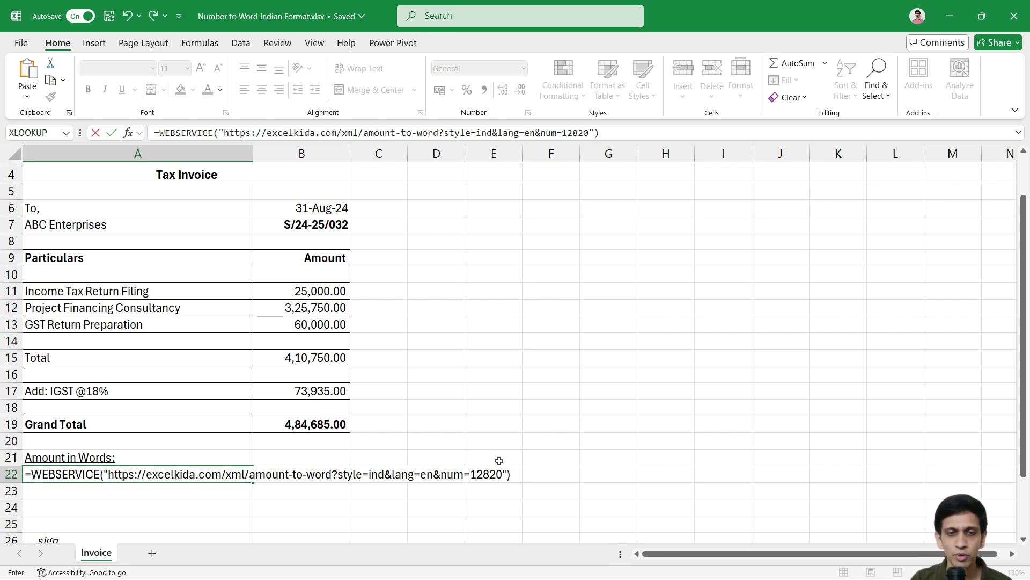
{"action": "key", "text": "Return"}
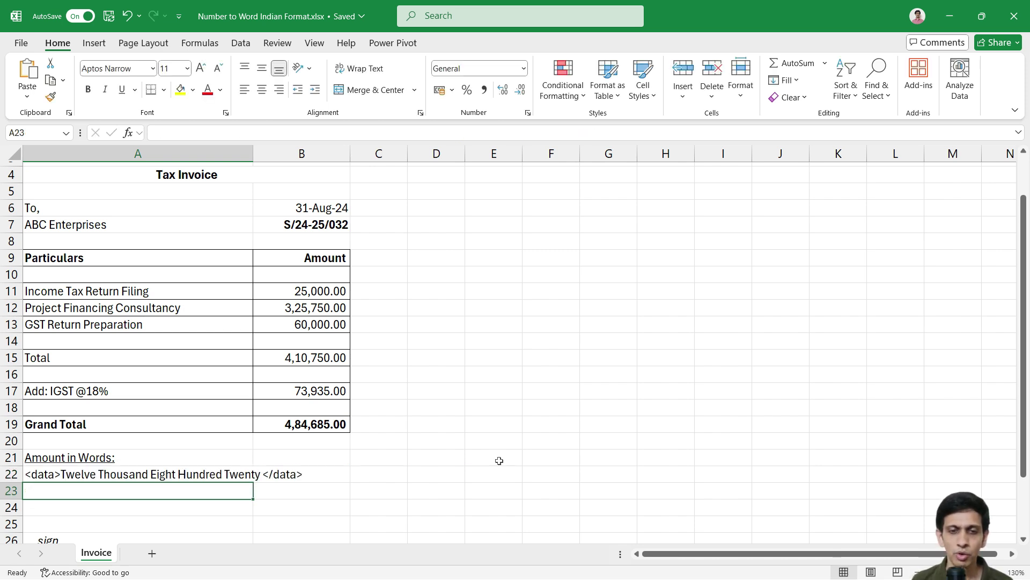
{"action": "left_click", "coordinate": [148, 476]}
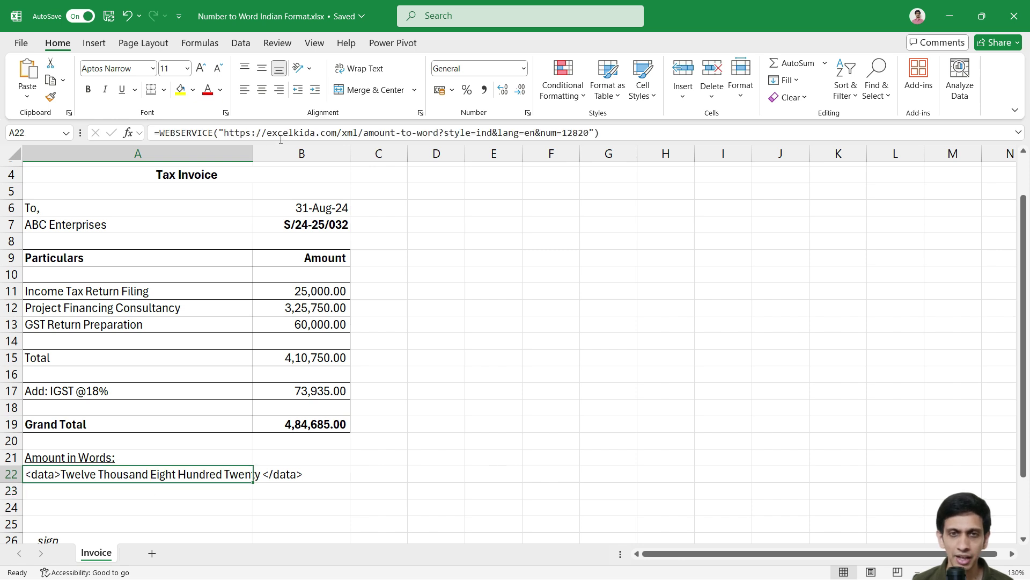
{"action": "left_click_drag", "start_coordinate": [225, 133], "coordinate": [591, 134]}
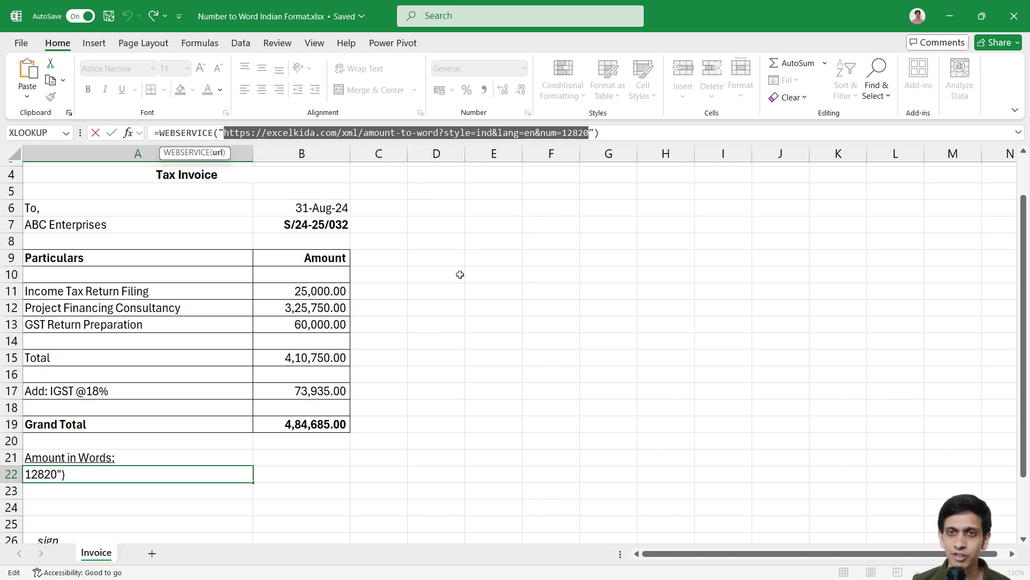
{"action": "key", "text": "Return"}
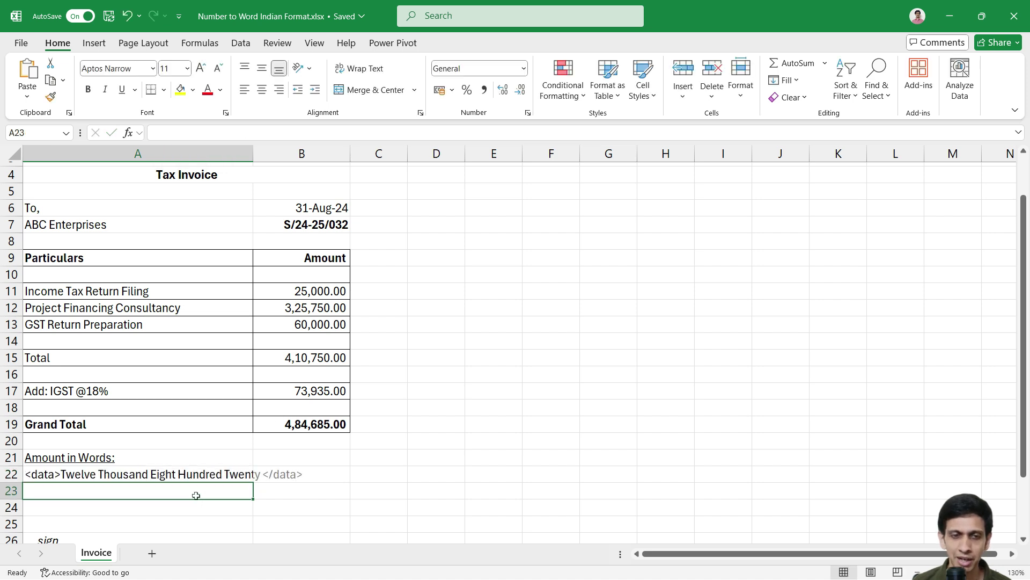
{"action": "left_click", "coordinate": [202, 474]}
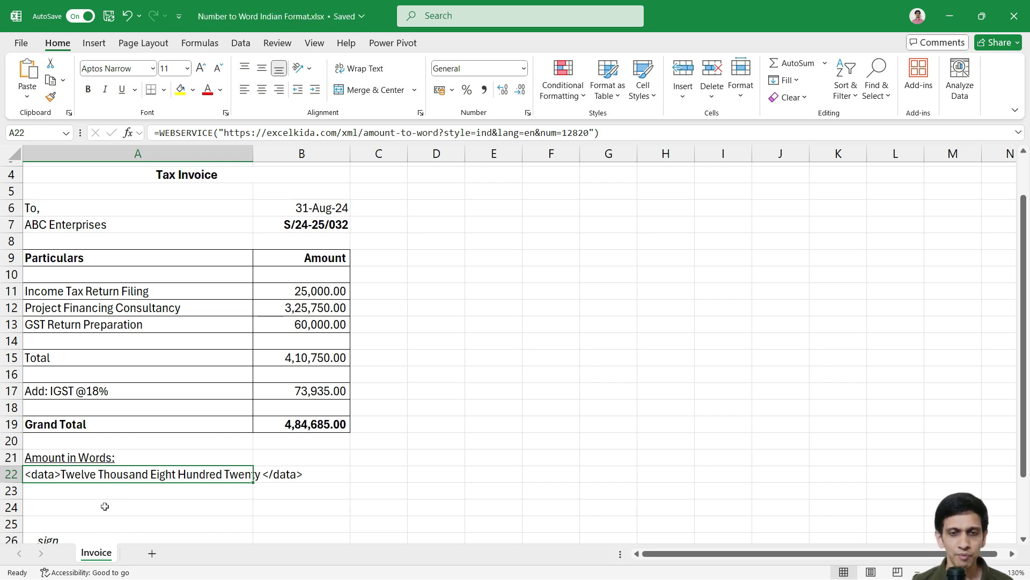
{"action": "key", "text": "F2"}
{"action": "left_click", "coordinate": [415, 477]}
Change the hard-coded amount in the WEBSERVICE URL to 1812825.
{"action": "left_click", "coordinate": [483, 475]}
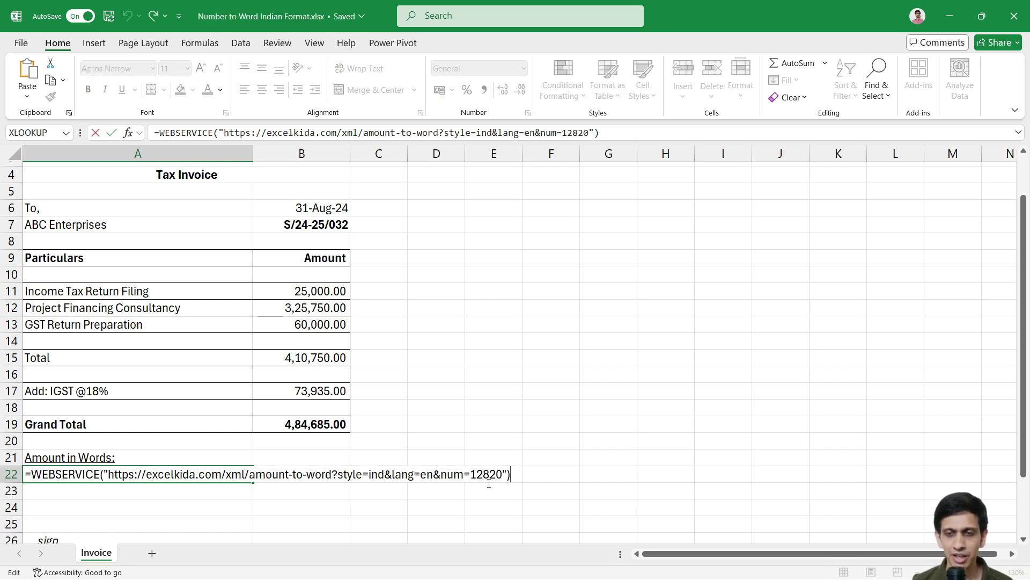
{"action": "key", "text": "shift+Left"}
{"action": "key", "text": "shift+Left"}
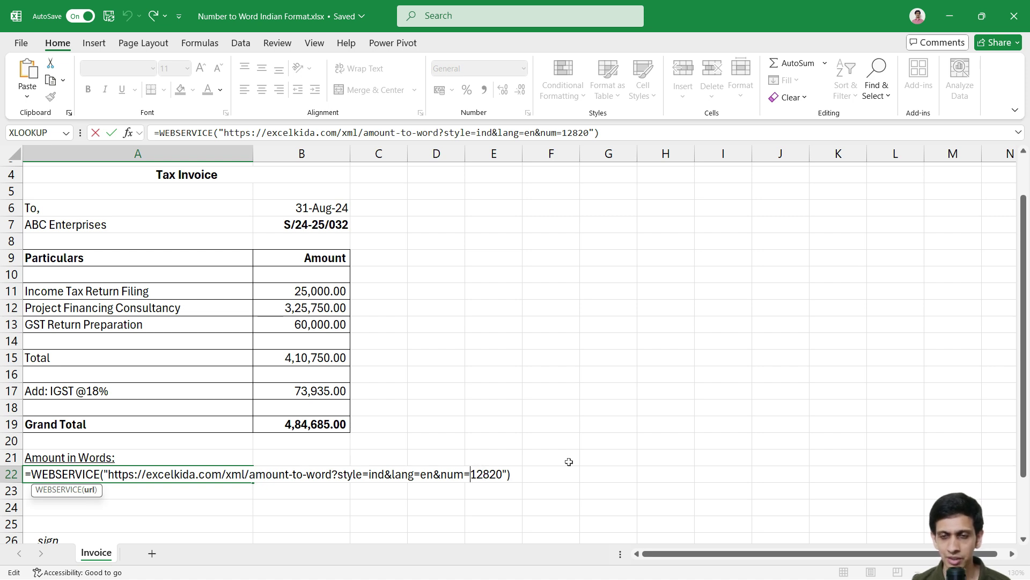
{"action": "type", "text": "18"}
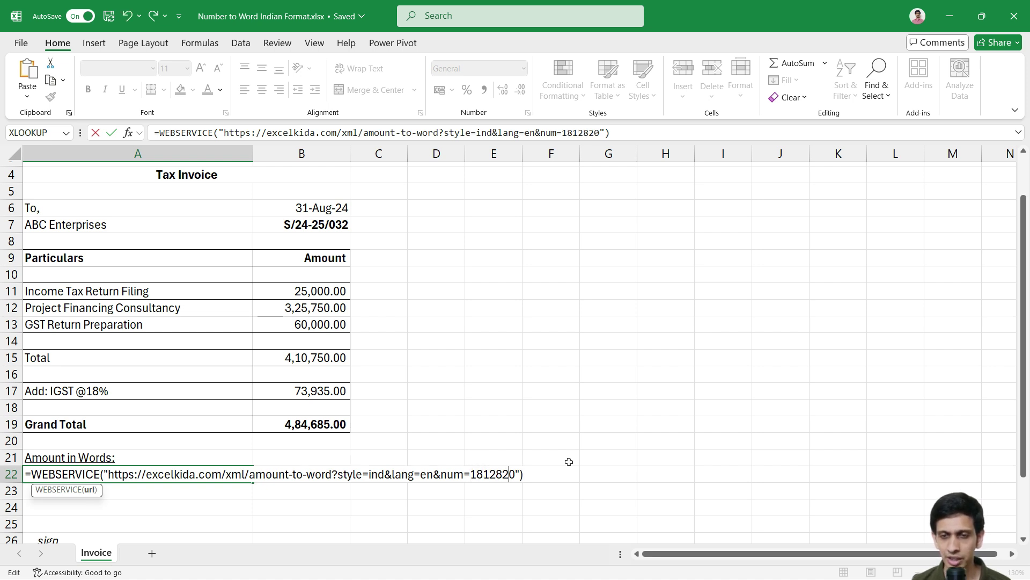
{"action": "key", "text": "Delete"}
{"action": "type", "text": "5"}
{"action": "key", "text": "ctrl+Return"}
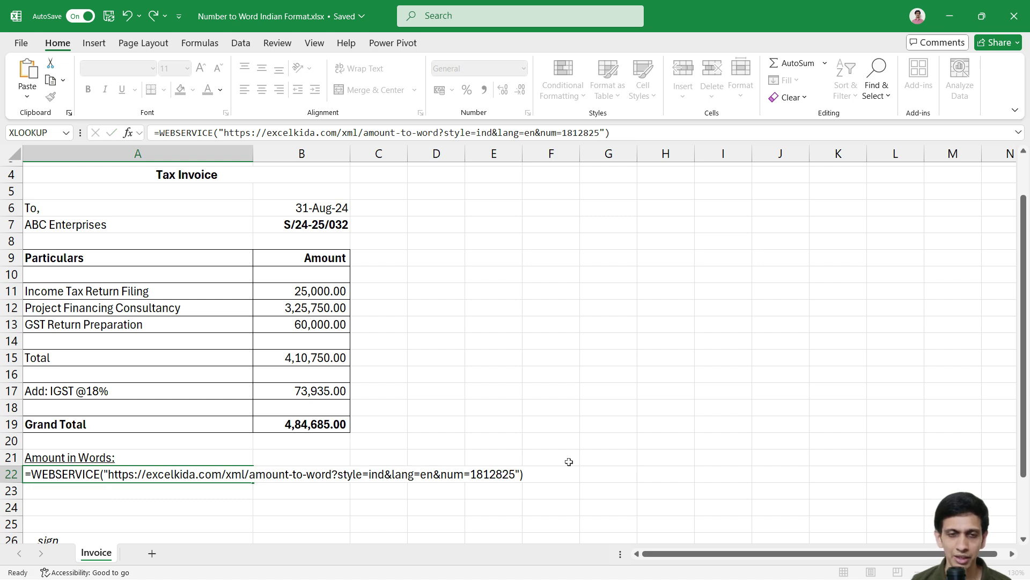
{"action": "key", "text": "Return"}
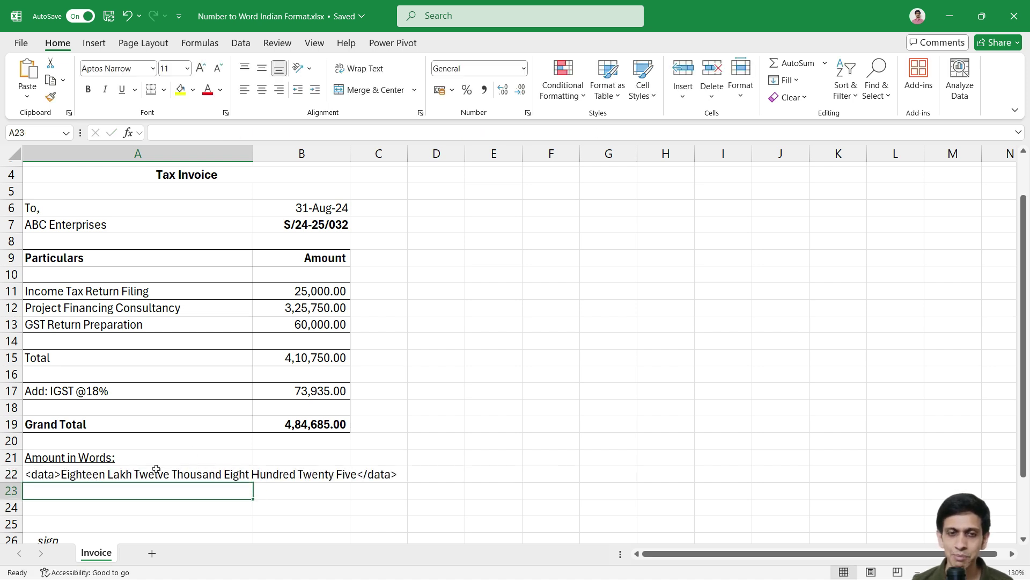
Replace the hard-coded 1812825 in A22's URL with a reference to grand total B19.
{"action": "left_click", "coordinate": [176, 480]}
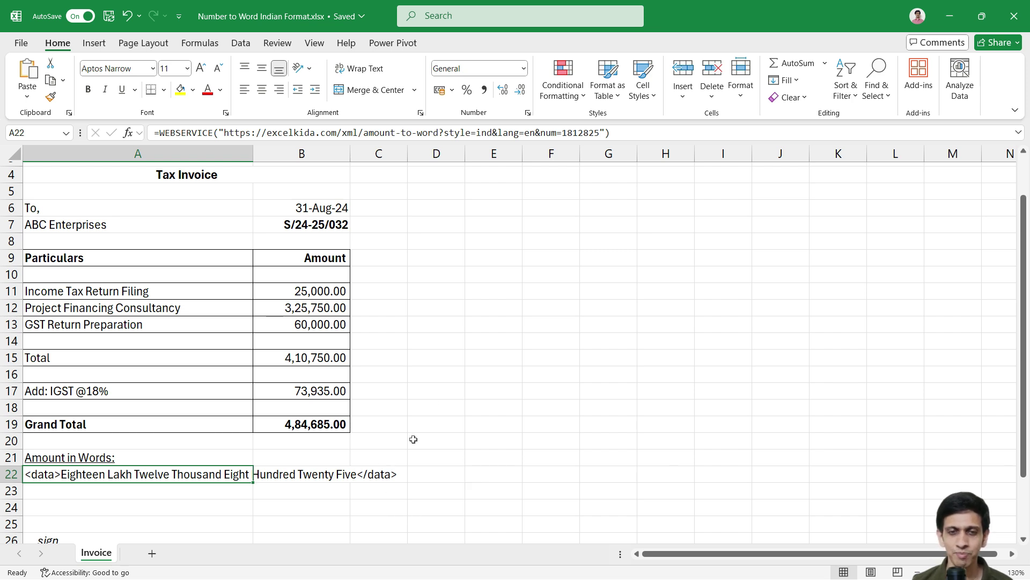
{"action": "key", "text": "F2"}
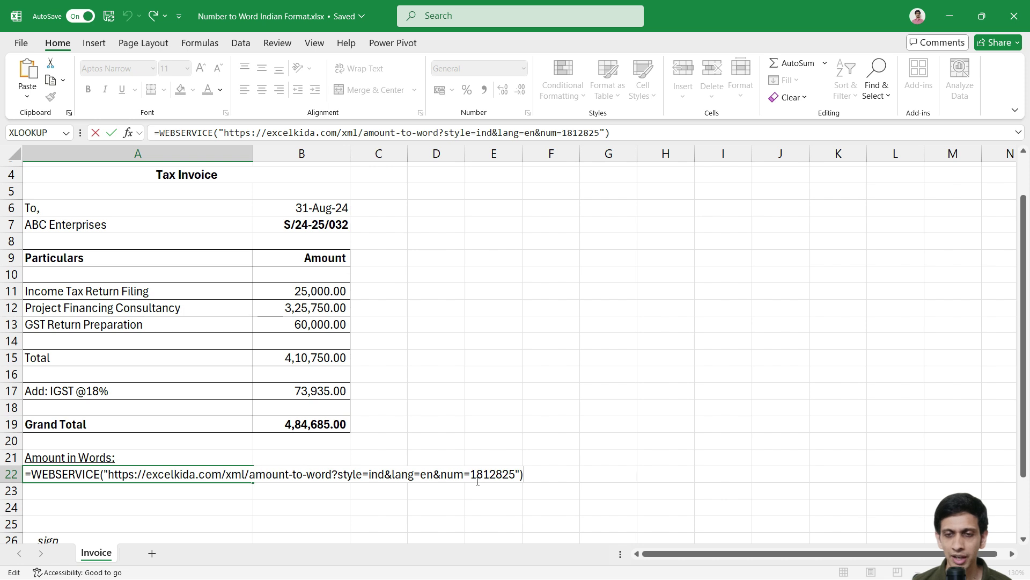
{"action": "left_click_drag", "start_coordinate": [472, 474], "coordinate": [516, 474]}
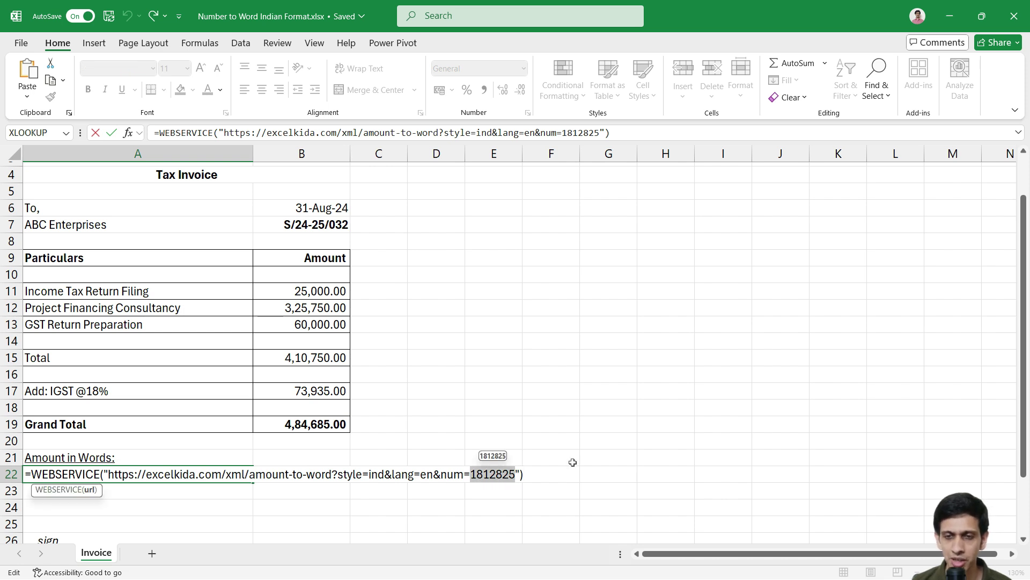
{"action": "key", "text": "Delete"}
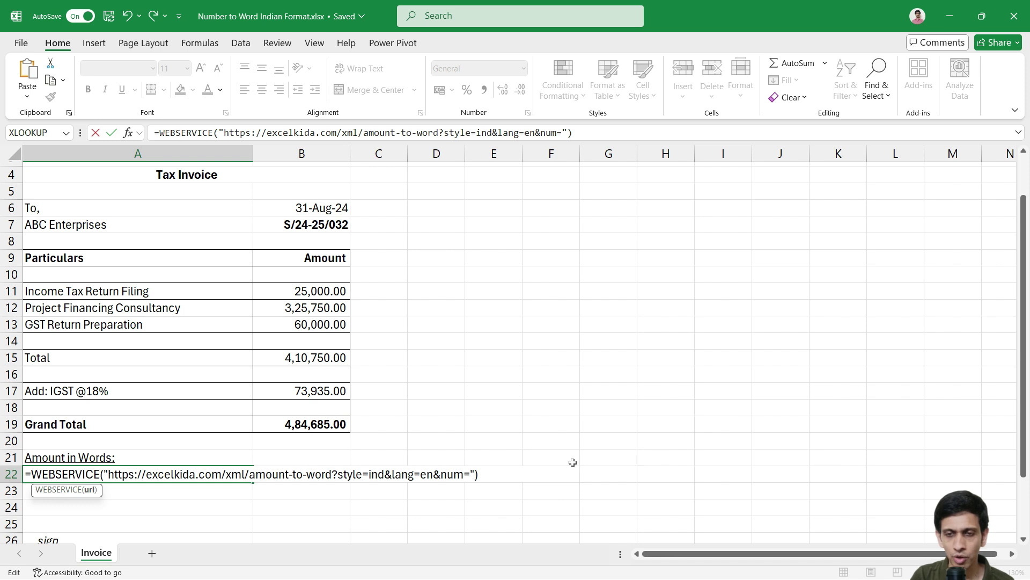
{"action": "type", "text": "&"}
{"action": "key", "text": "BackSpace"}
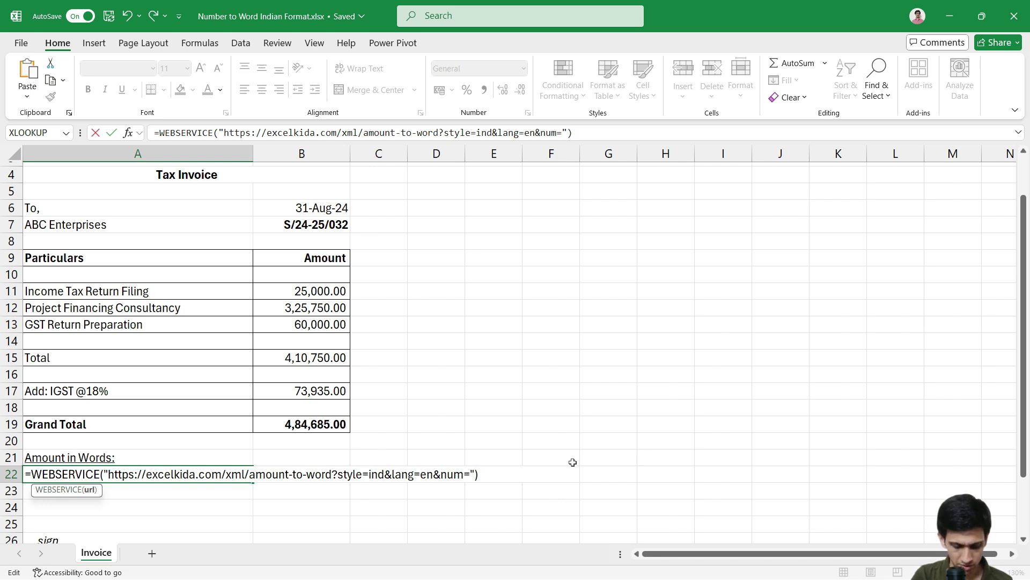
{"action": "type", "text": "&"}
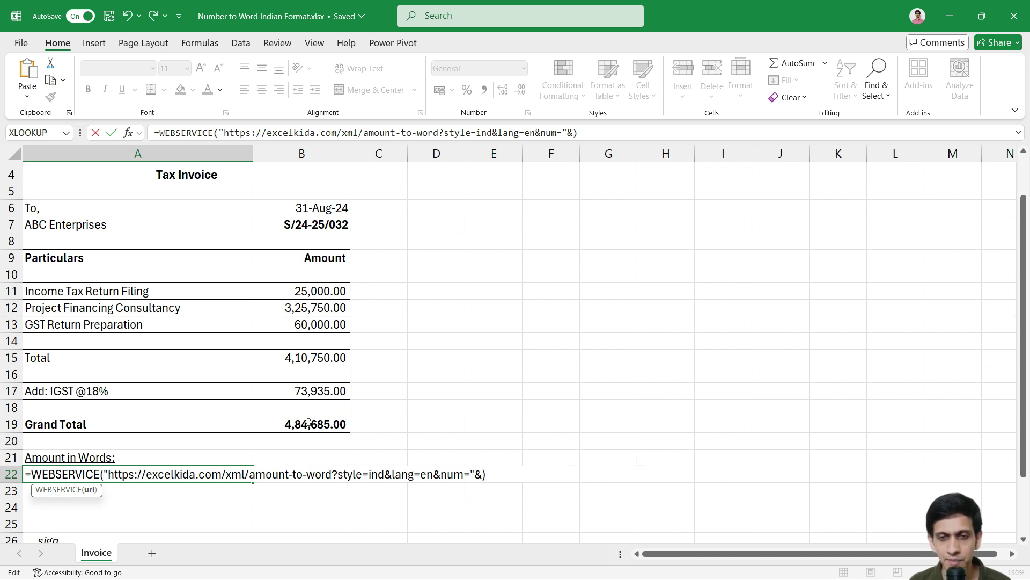
{"action": "left_click", "coordinate": [307, 423]}
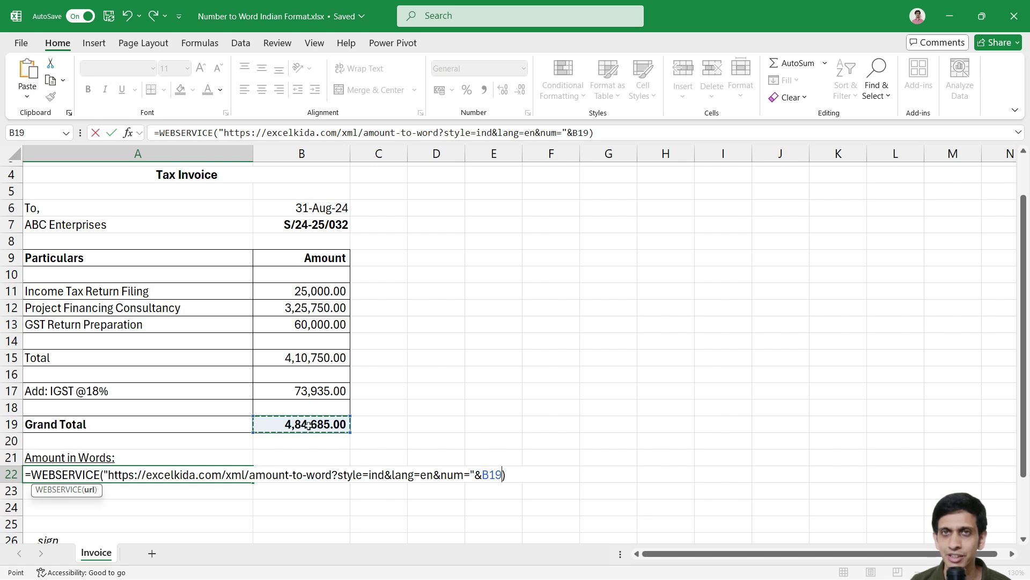
{"action": "key", "text": "Return"}
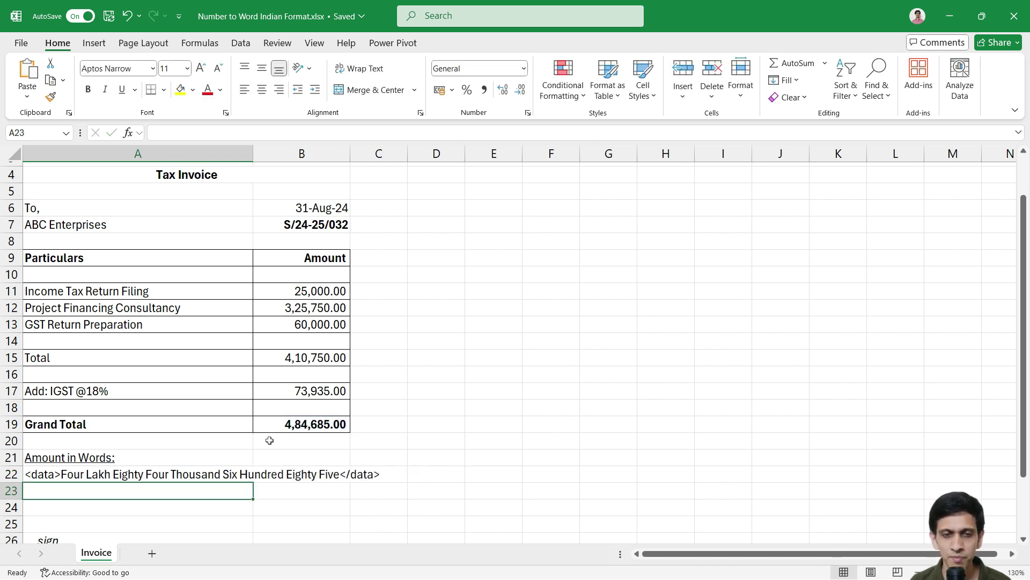
{"action": "left_click", "coordinate": [138, 475]}
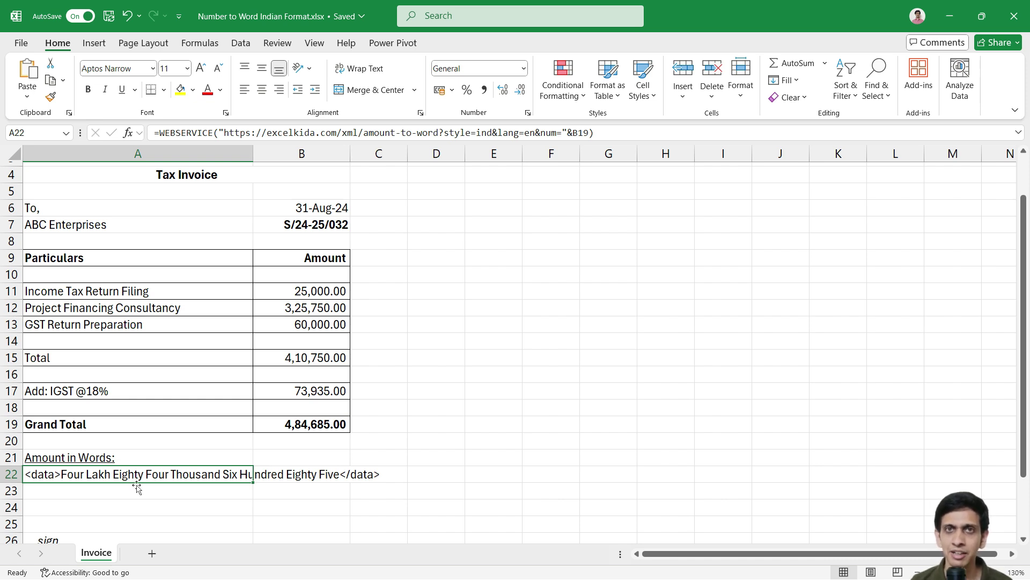
Wrap A22's WEBSERVICE formula in FILTERXML with the "data" path.
{"action": "key", "text": "F2"}
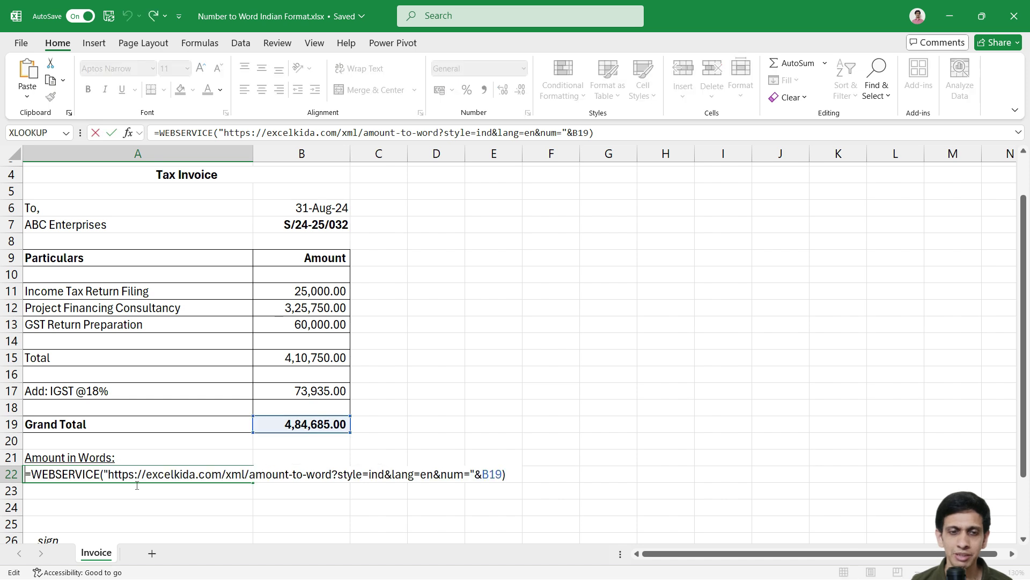
{"action": "type", "text": "filte"}
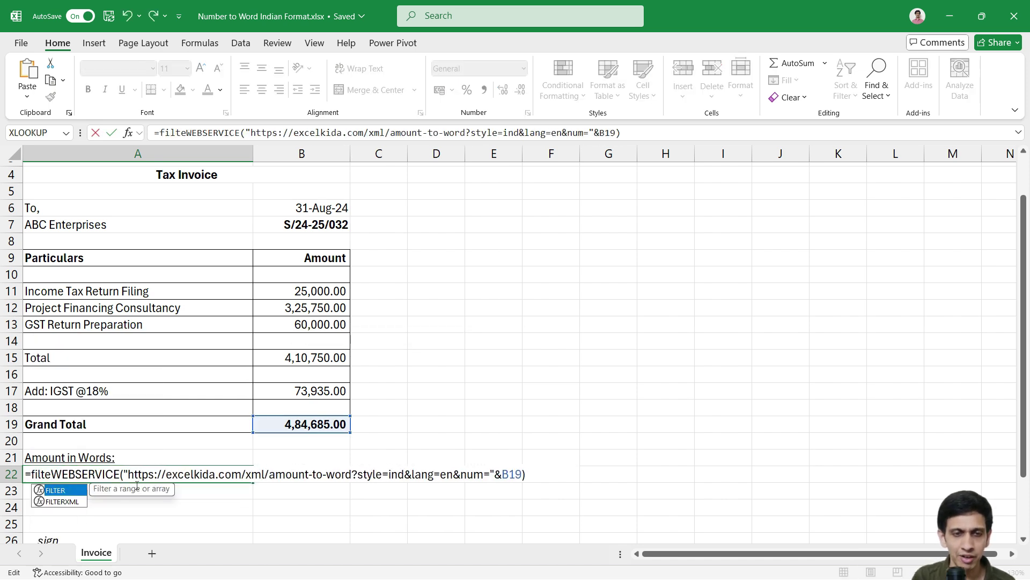
{"action": "type", "text": "rx"}
{"action": "key", "text": "Tab"}
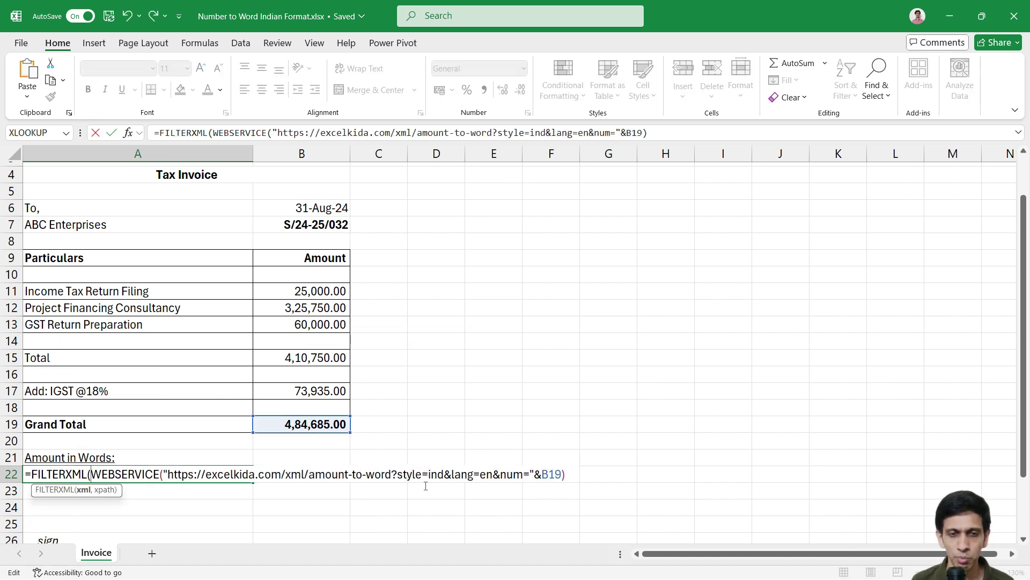
{"action": "left_click", "coordinate": [572, 475]}
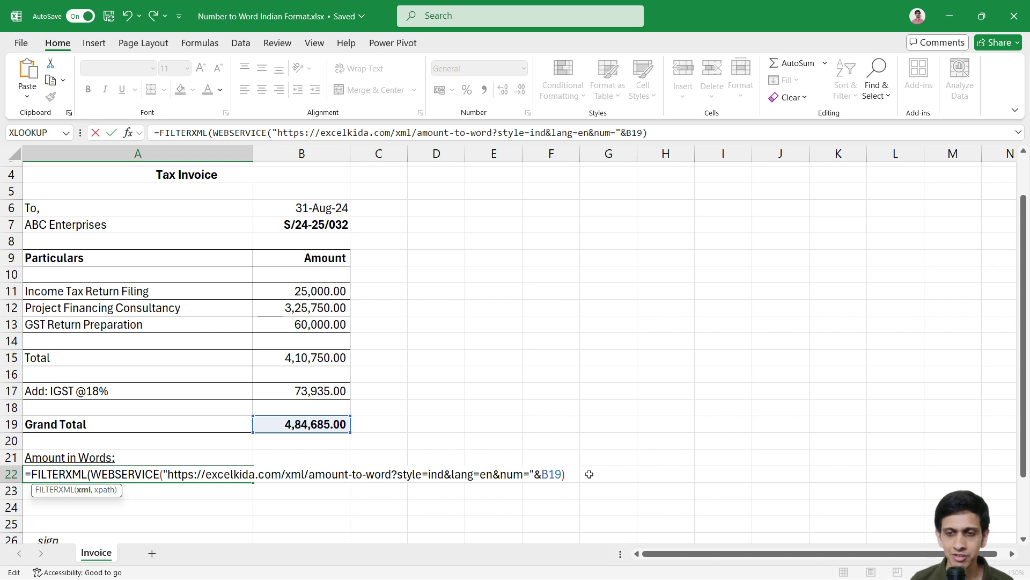
{"action": "type", "text": ","}
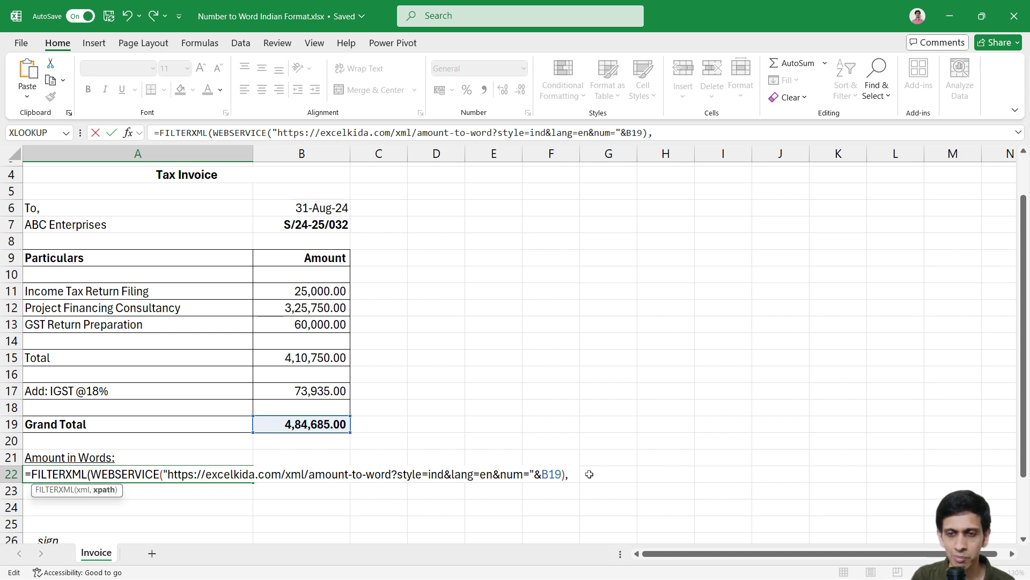
{"action": "type", "text": "\""}
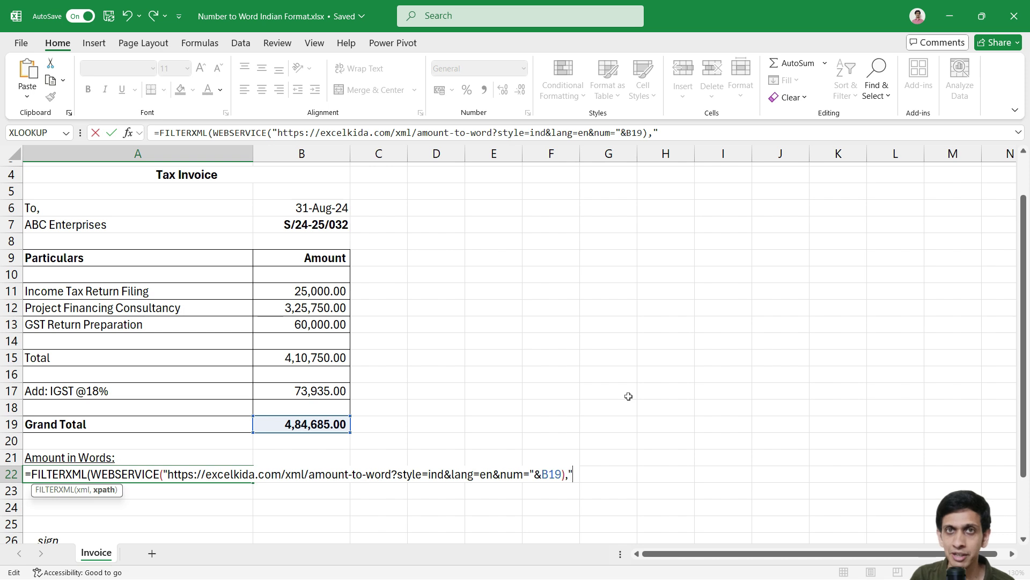
{"action": "type", "text": "dat"}
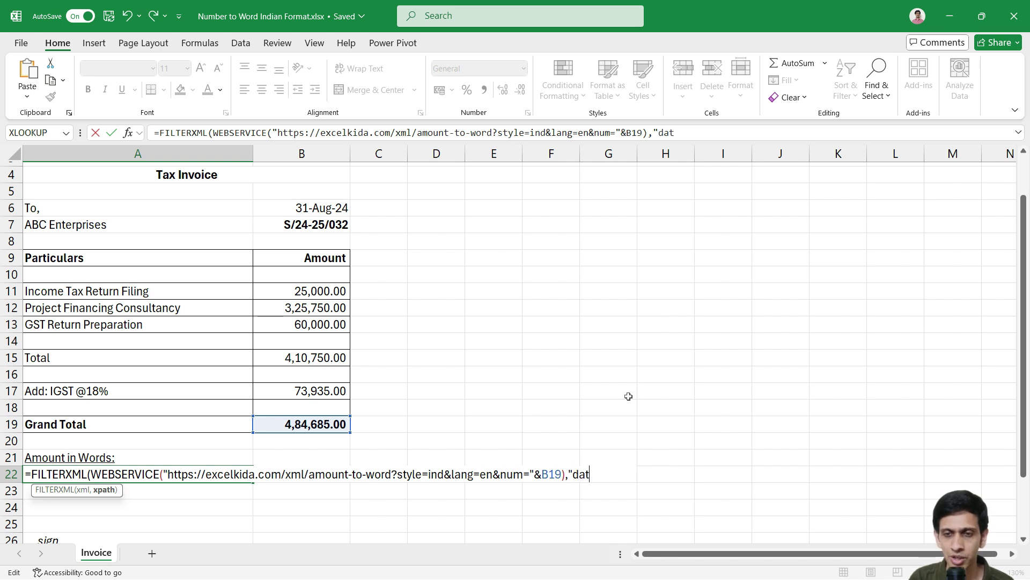
{"action": "type", "text": "a\""}
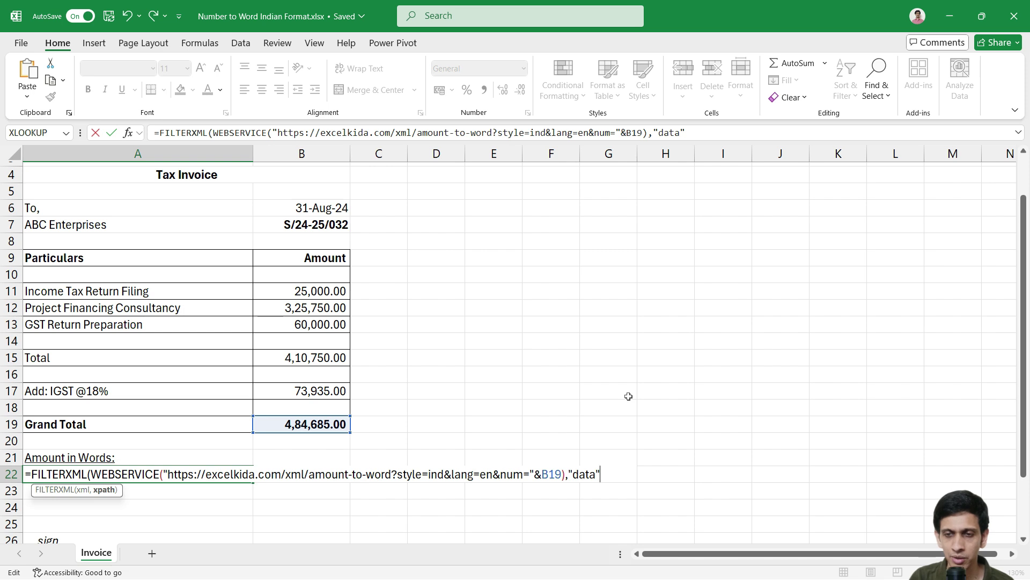
{"action": "type", "text": ")"}
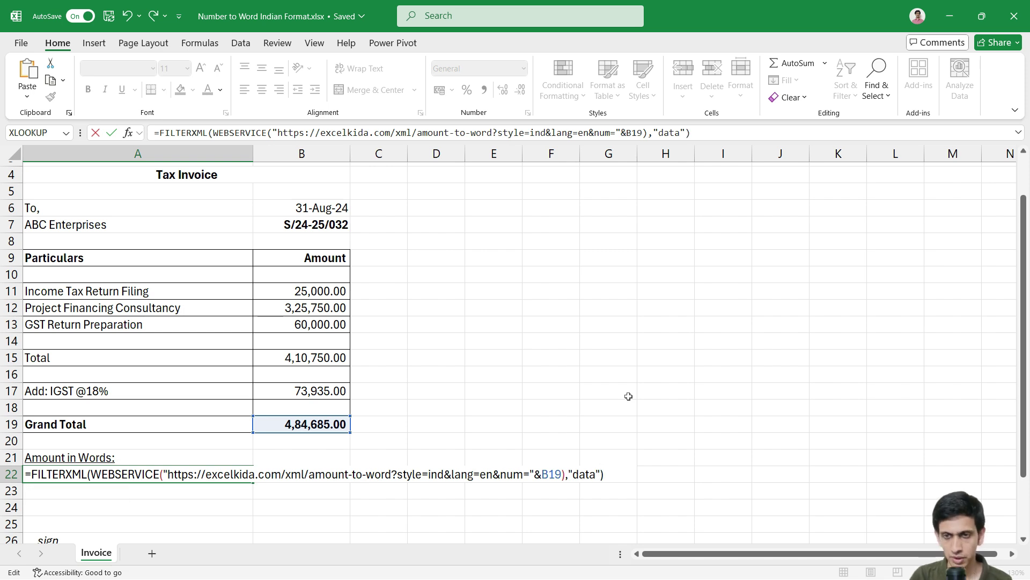
{"action": "key", "text": "Return"}
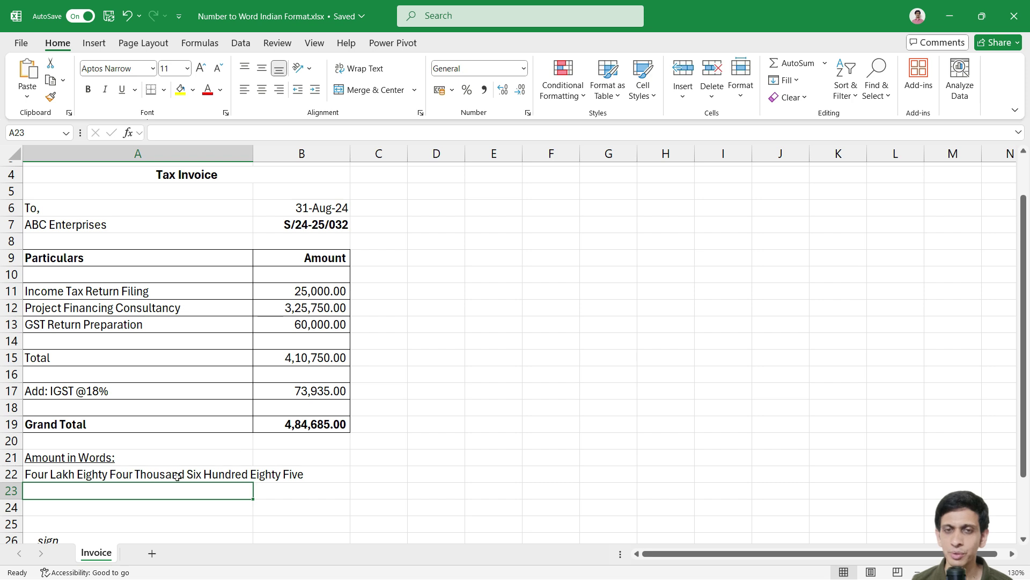
Set the Income Tax Return Filing amount in B11 to 85,800.
{"action": "left_click", "coordinate": [299, 298]}
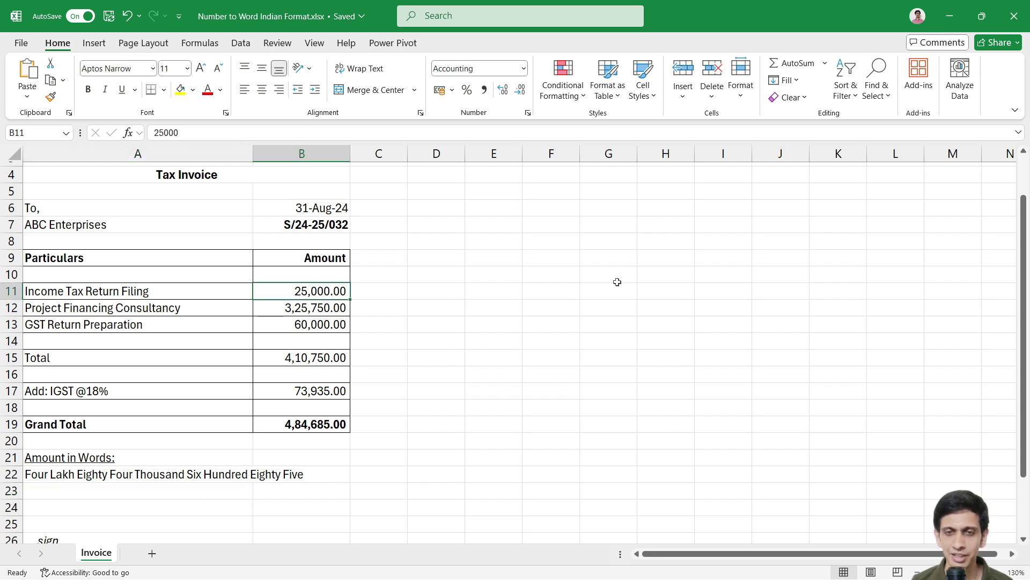
{"action": "key", "text": "F2"}
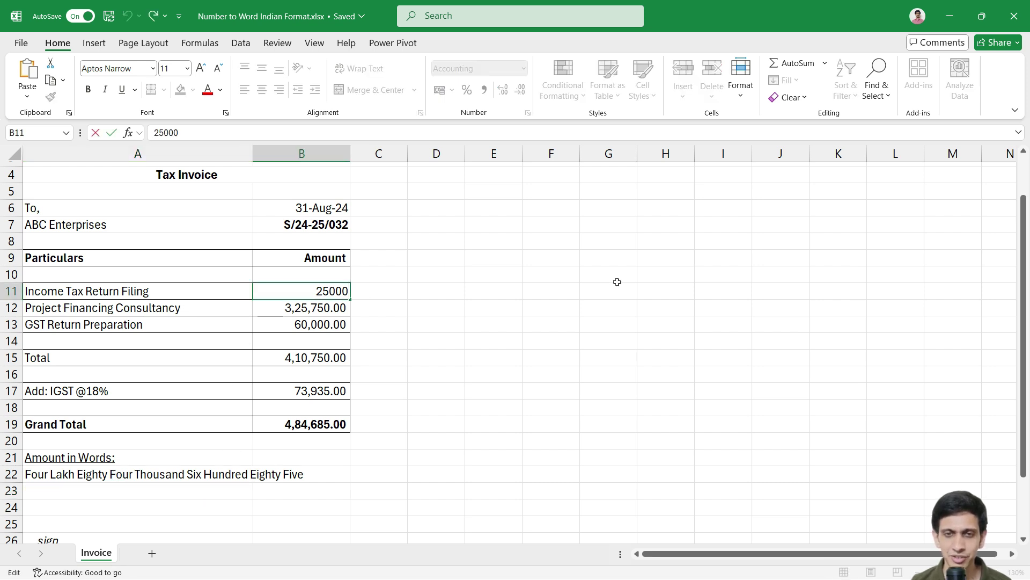
{"action": "key", "text": "shift+Left"}
{"action": "key", "text": "shift+Left"}
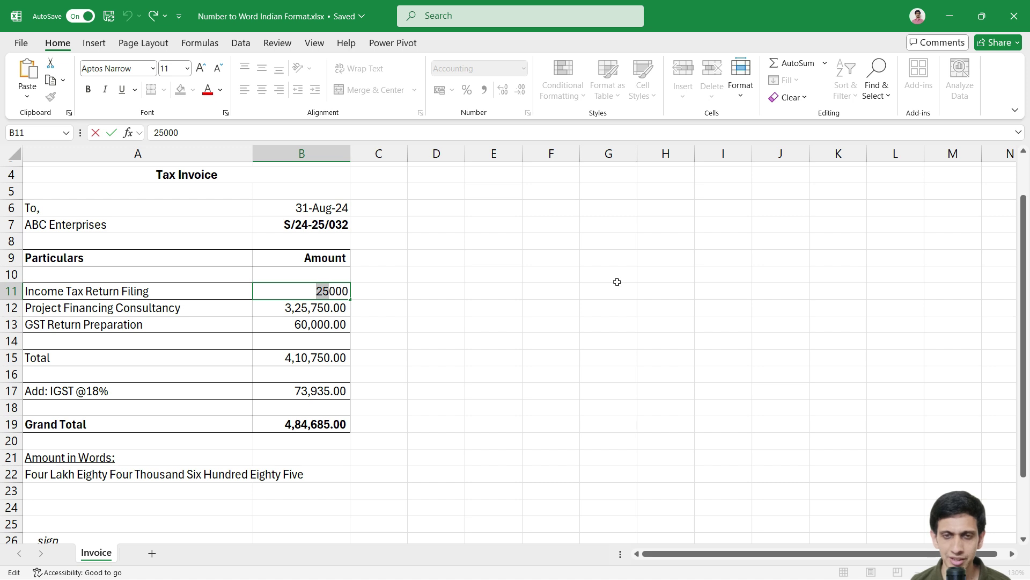
{"action": "type", "text": "8"}
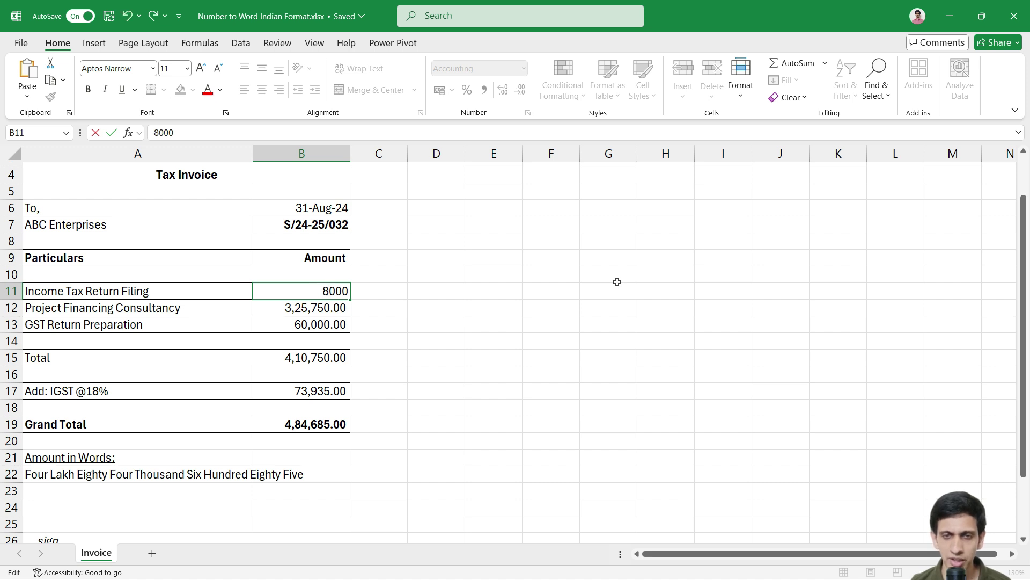
{"action": "type", "text": "5"}
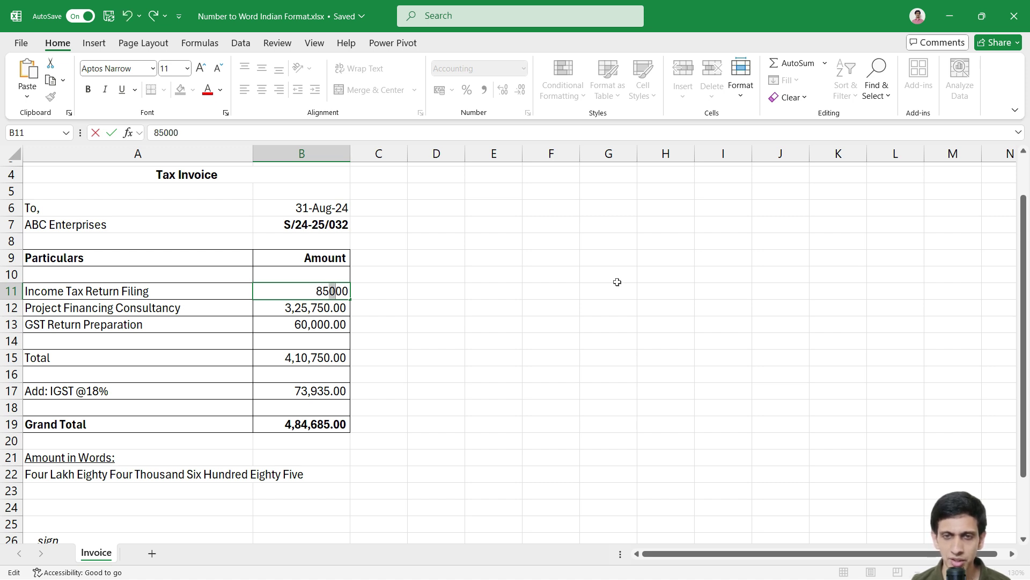
{"action": "type", "text": "8"}
{"action": "key", "text": "Return"}
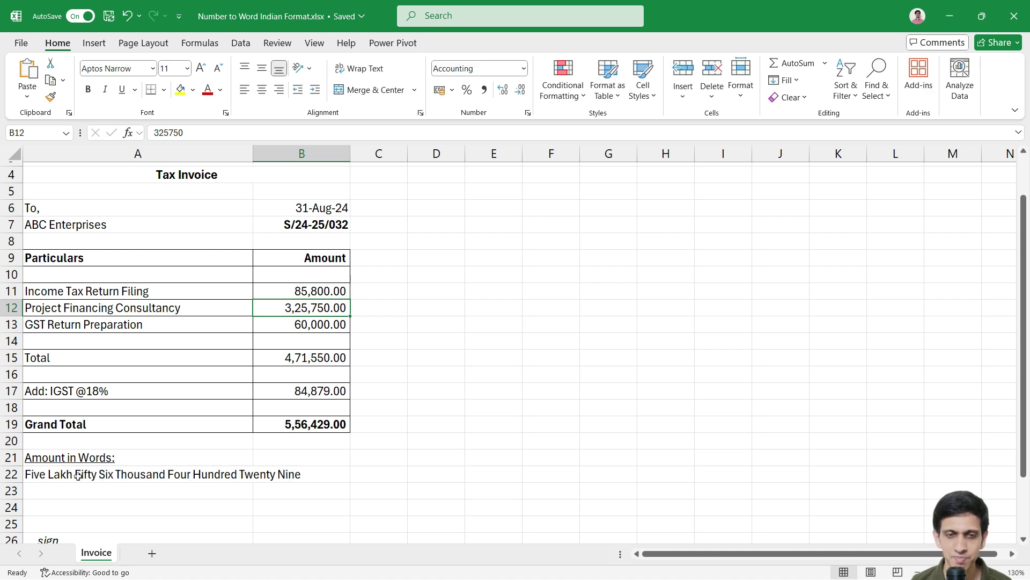
Copy A22 and paste it back as values to keep the words as plain text.
{"action": "left_click", "coordinate": [143, 477]}
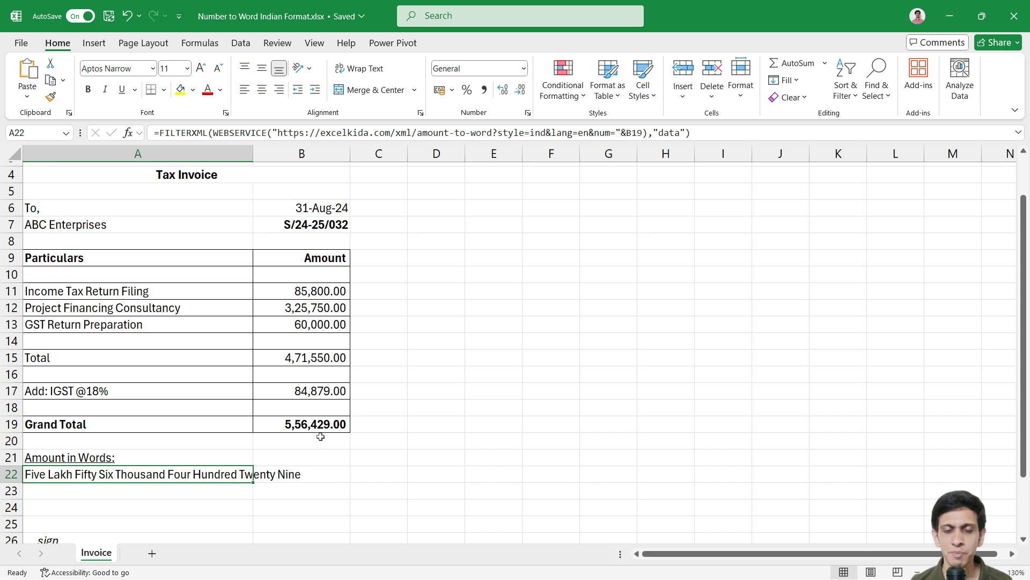
{"action": "key", "text": "ctrl+c"}
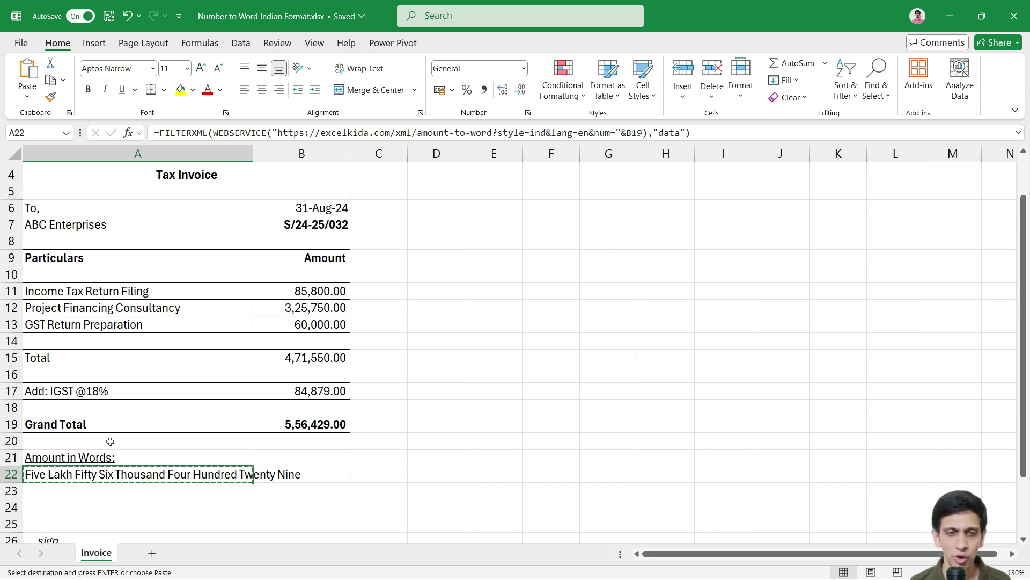
{"action": "left_click", "coordinate": [32, 100]}
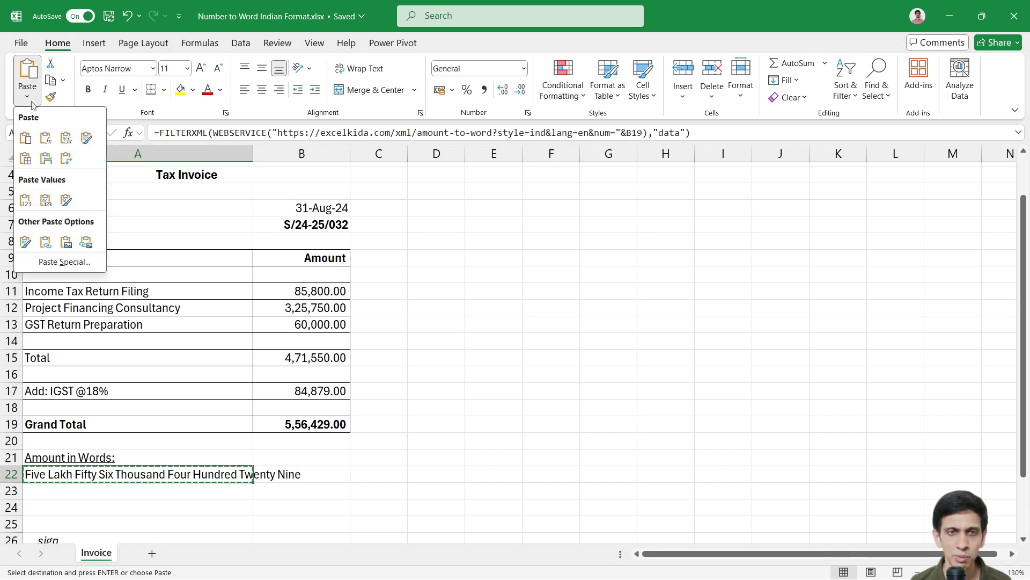
{"action": "left_click", "coordinate": [28, 202]}
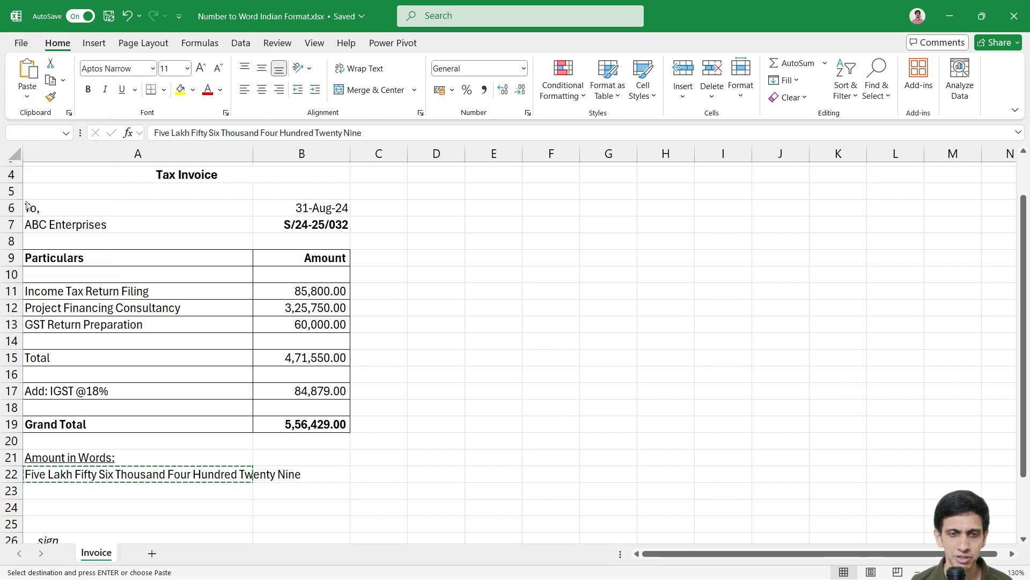
{"action": "left_click", "coordinate": [367, 374]}
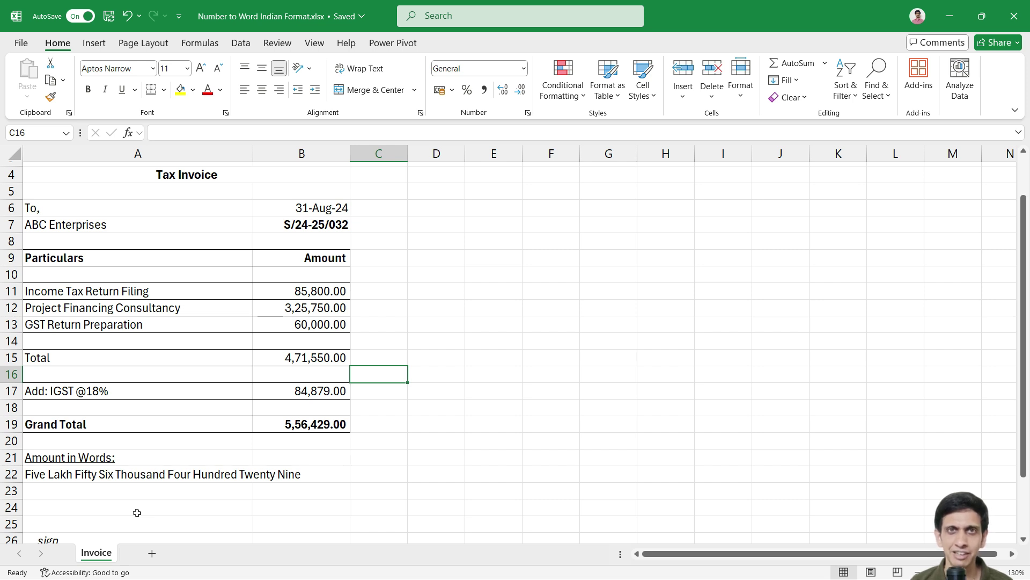
{"action": "left_click", "coordinate": [127, 483]}
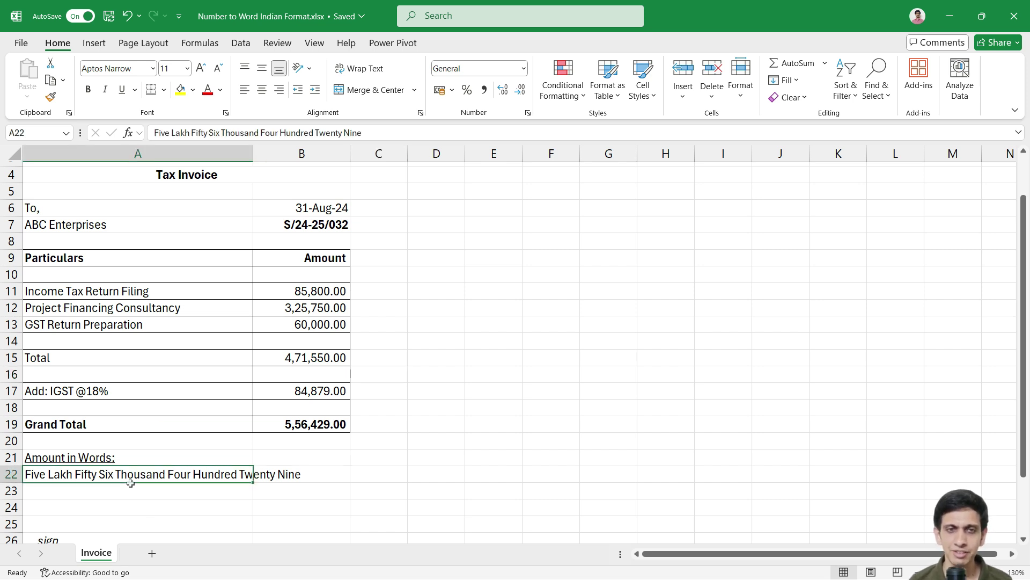